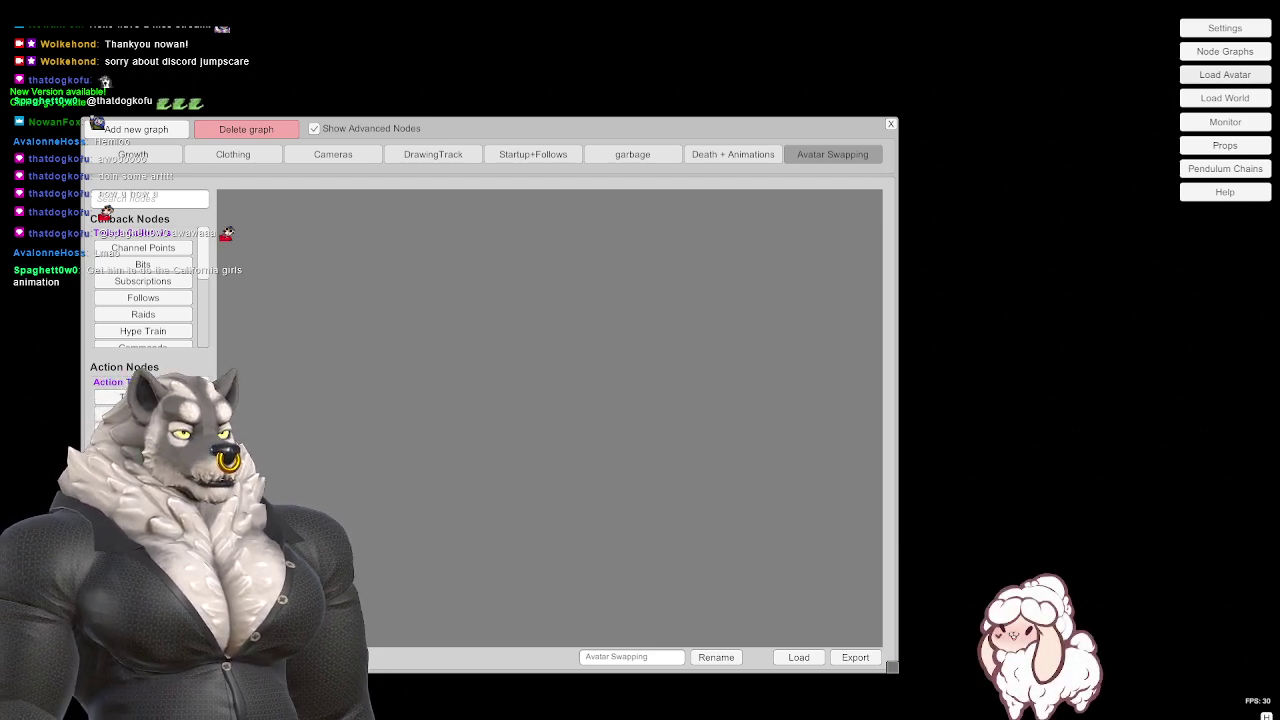
# - Reposition the node graph window and enlarge it so the Avatar Swapping graph has more working space
pyautogui.moveTo(581, 123); pyautogui.dragTo(739, 73)
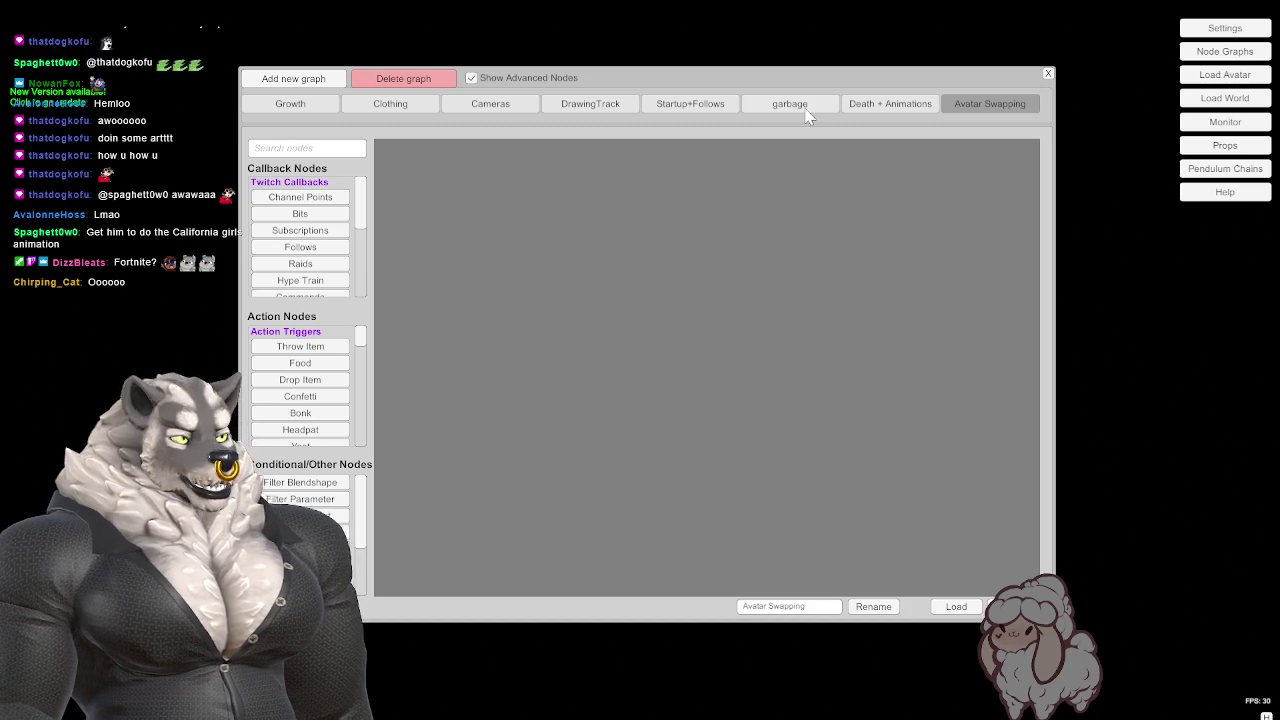
pyautogui.moveTo(839, 72)
pyautogui.mouseDown()
pyautogui.moveTo(984, 55)
pyautogui.moveTo(840, 60)
pyautogui.mouseUp()
pyautogui.moveTo(1056, 606); pyautogui.dragTo(1158, 654)
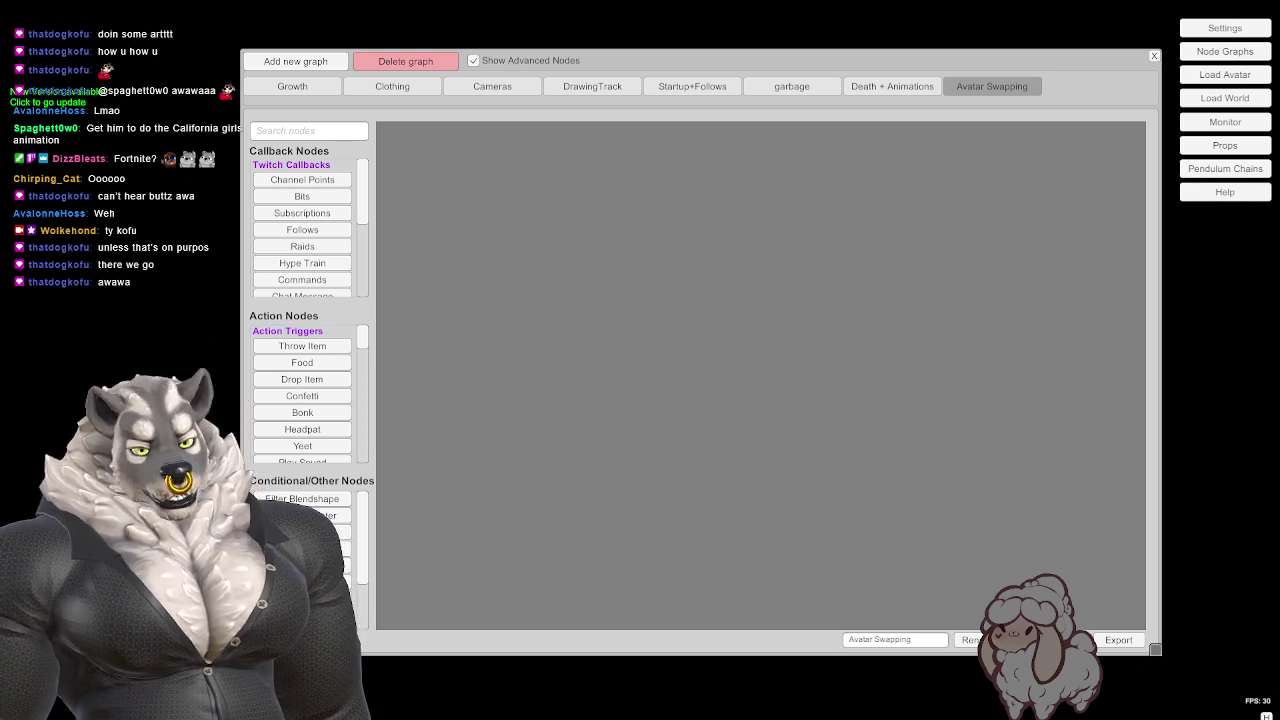
# - Switch to Streamer.bot and review its commands, action queues, actions and the Twitch channel point rewards, including Change Vtuber
pyautogui.hotkey('alt', 'Tab')
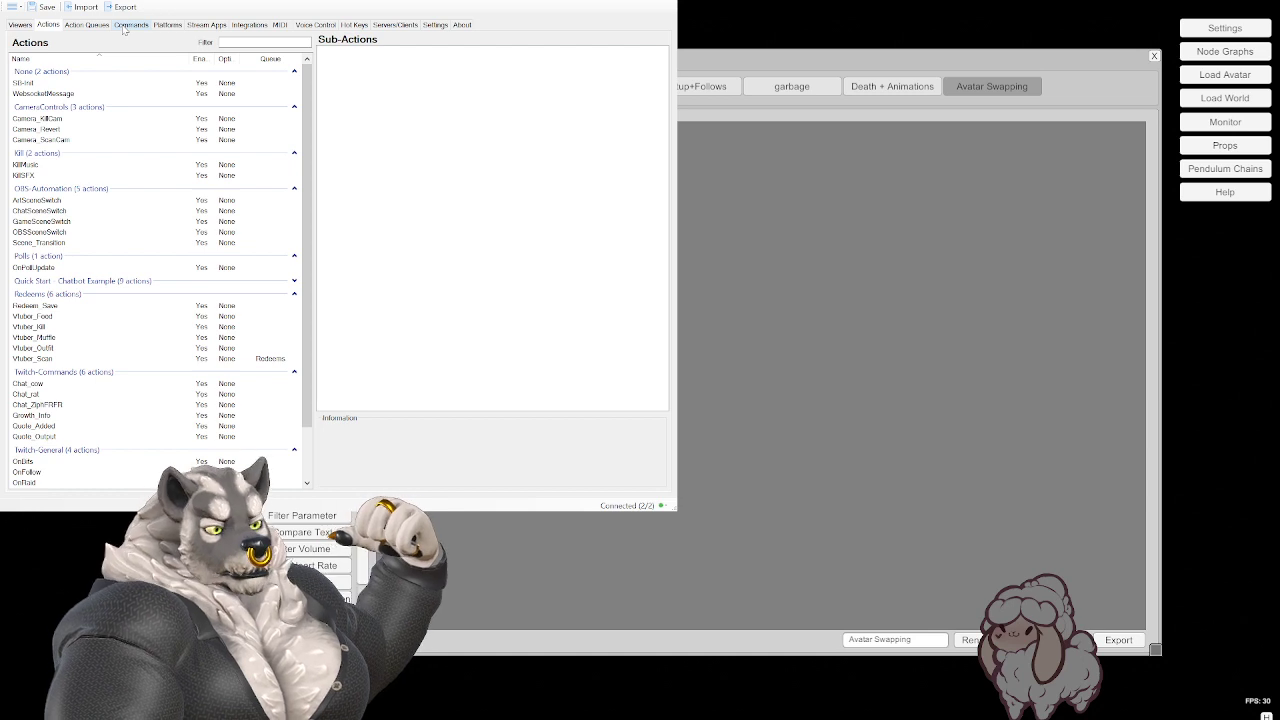
pyautogui.click(126, 26)
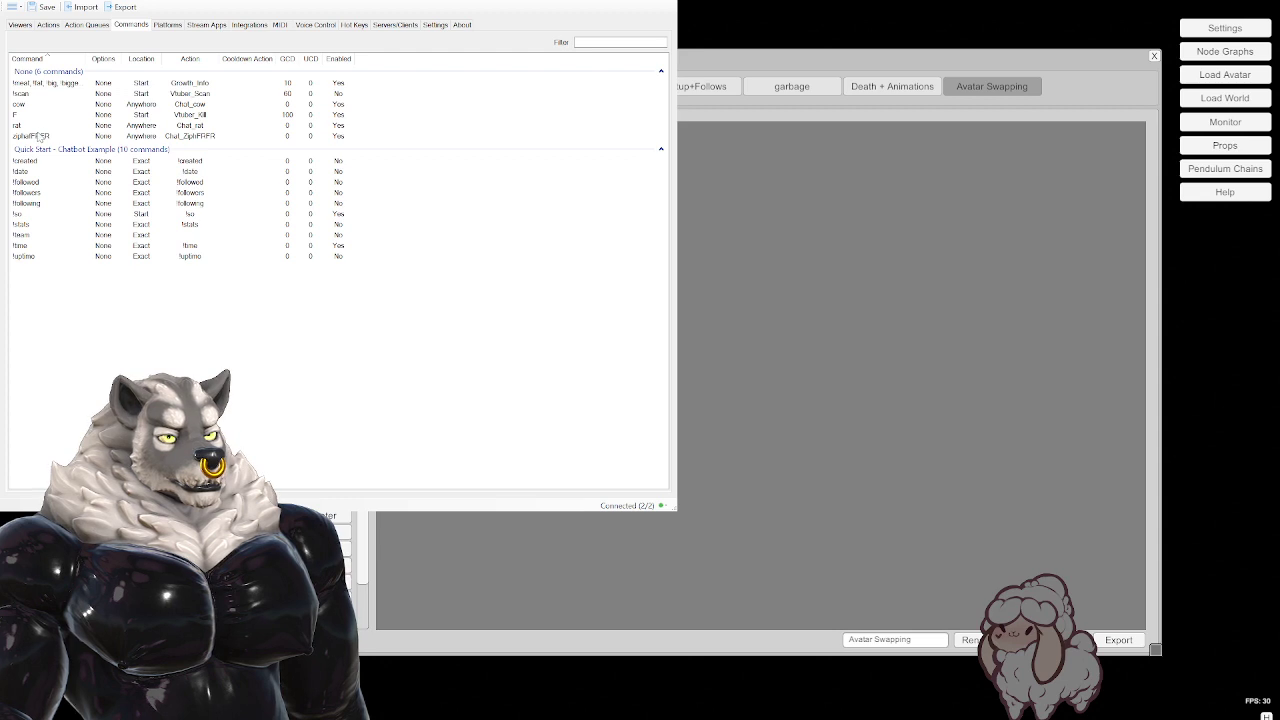
pyautogui.click(91, 26)
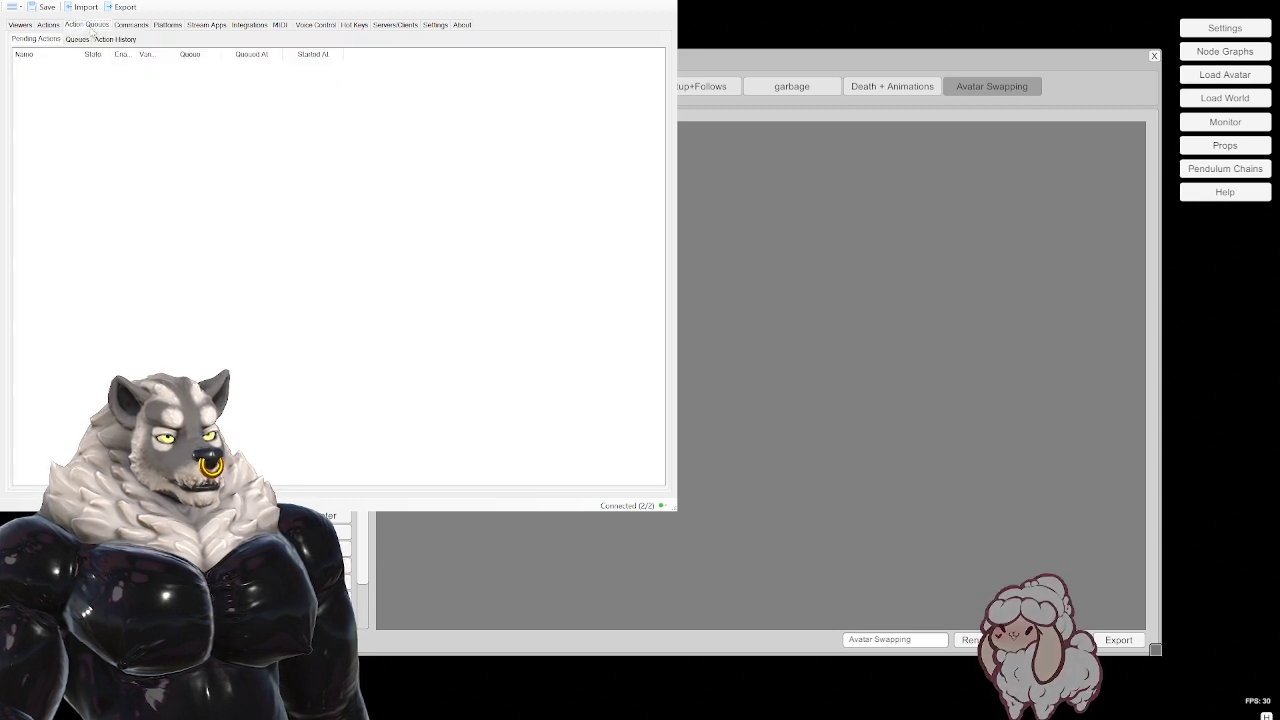
pyautogui.click(48, 25)
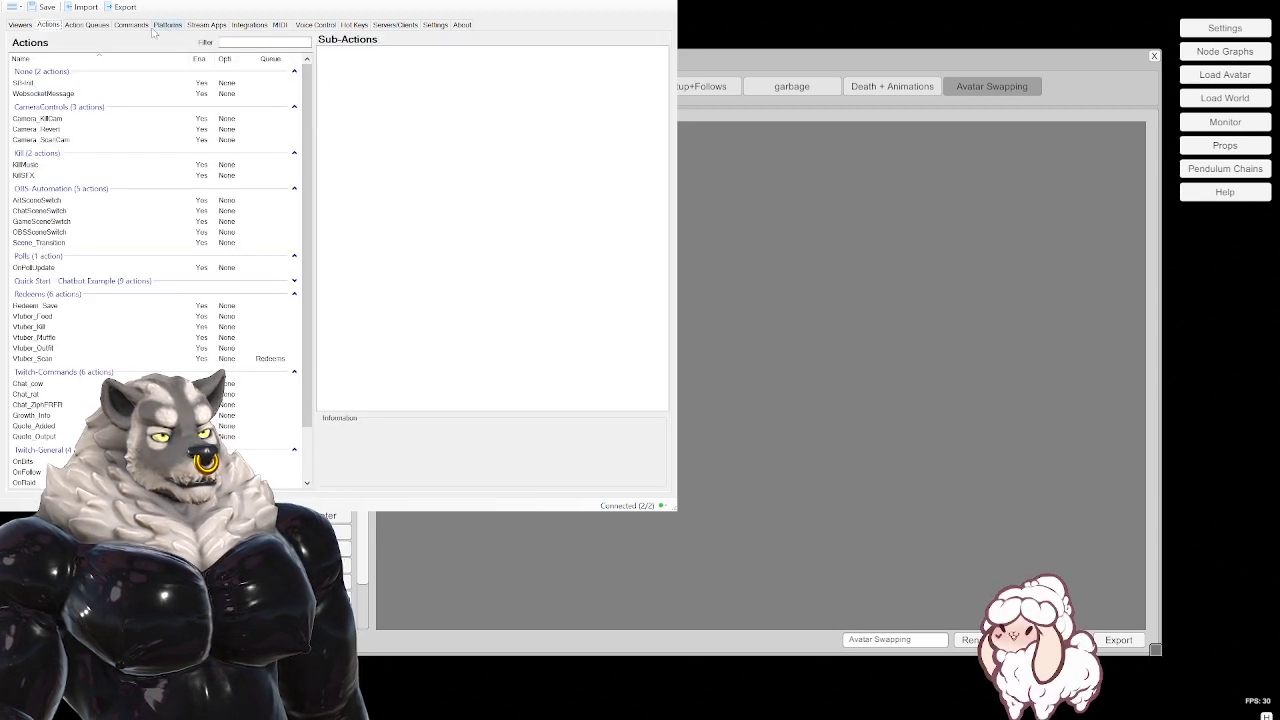
pyautogui.click(133, 26)
pyautogui.click(165, 27)
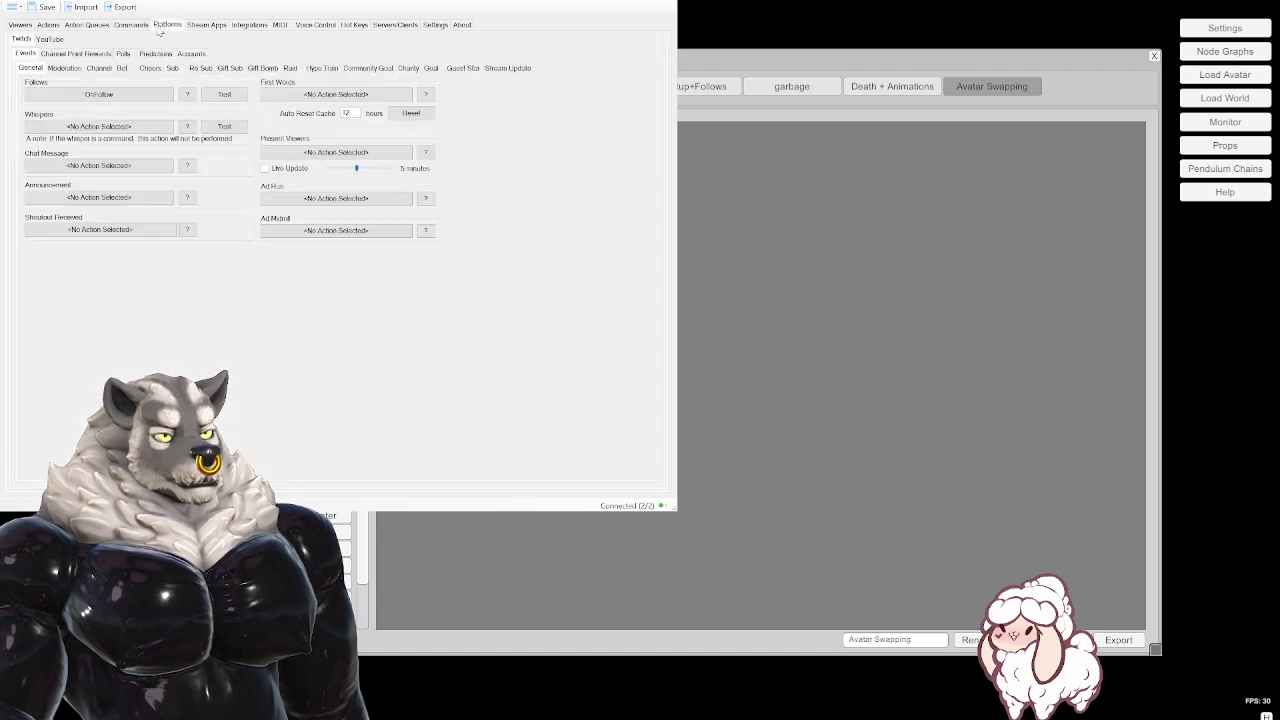
pyautogui.click(65, 53)
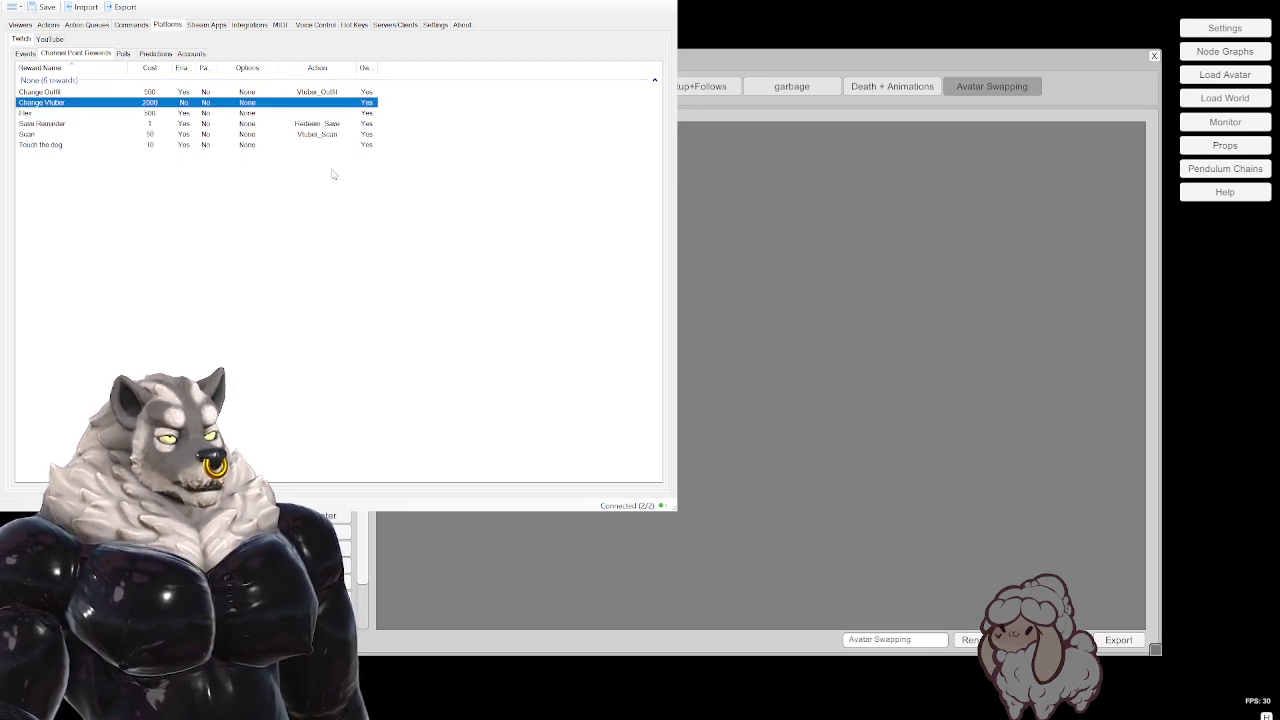
pyautogui.click(98, 104)
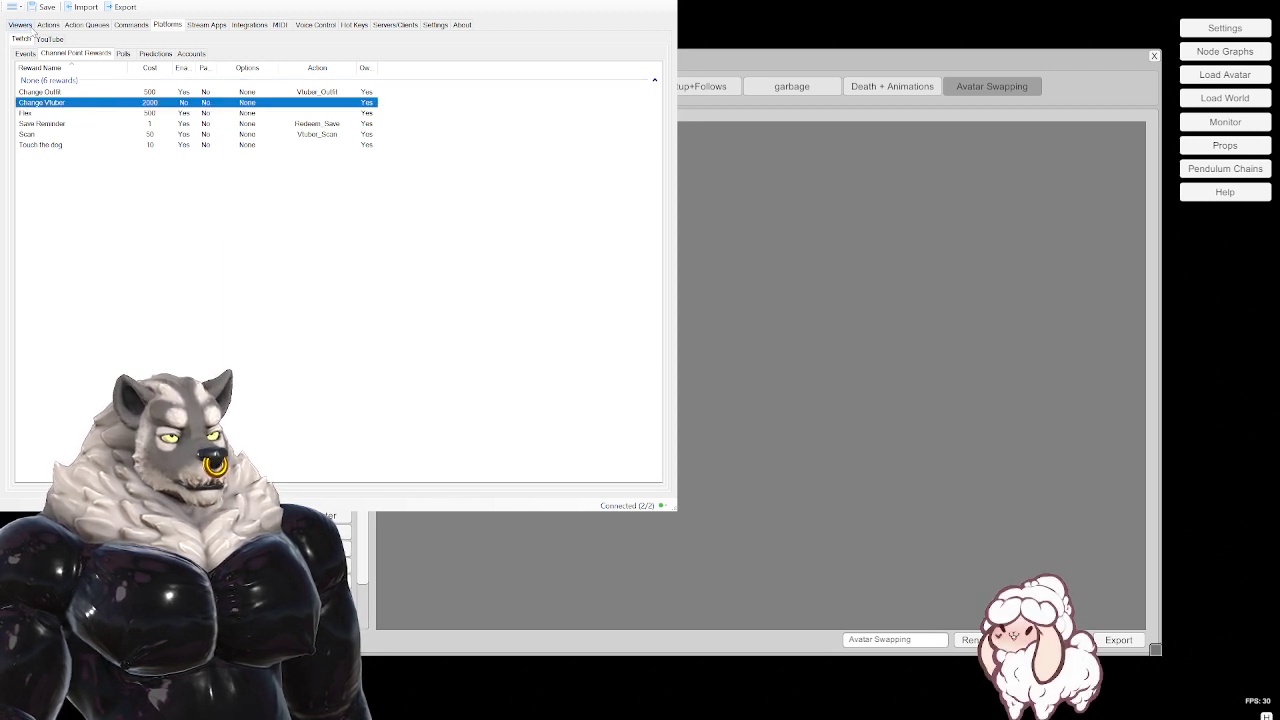
# - Add an action named AvatarSwitch to the Redeems group
pyautogui.click(20, 24)
pyautogui.click(48, 24)
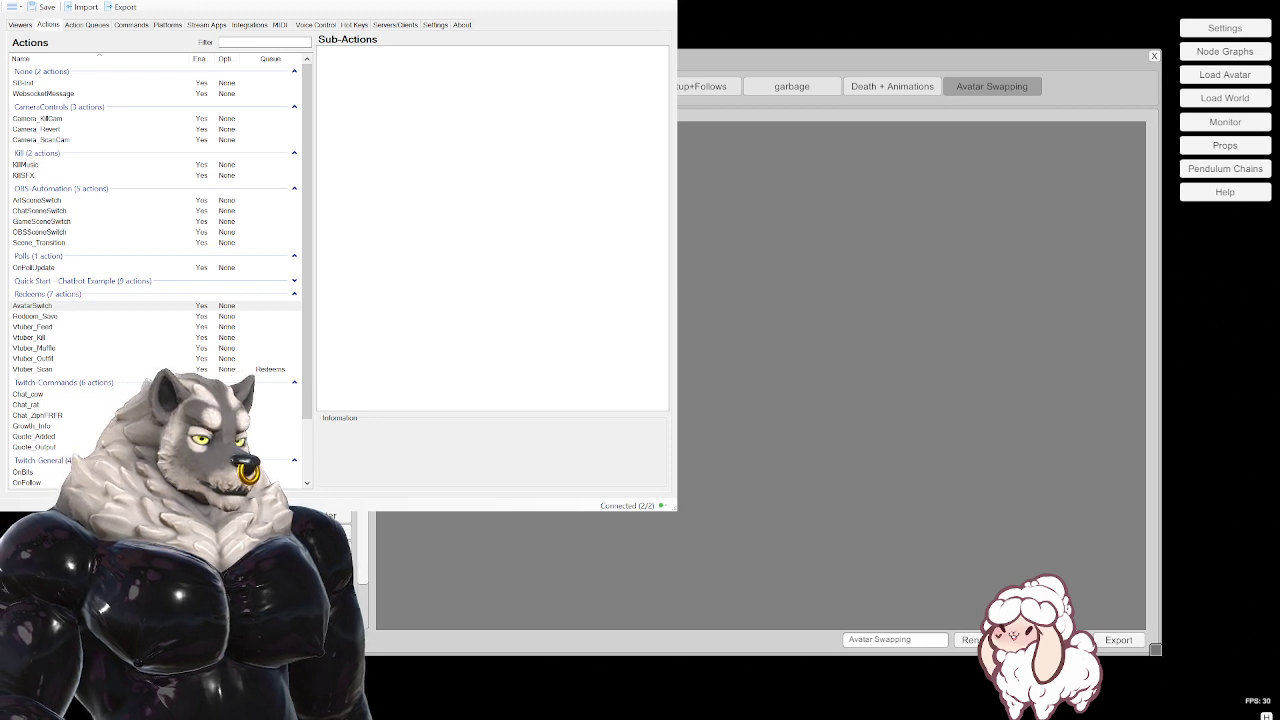
pyautogui.click(129, 25)
pyautogui.click(48, 25)
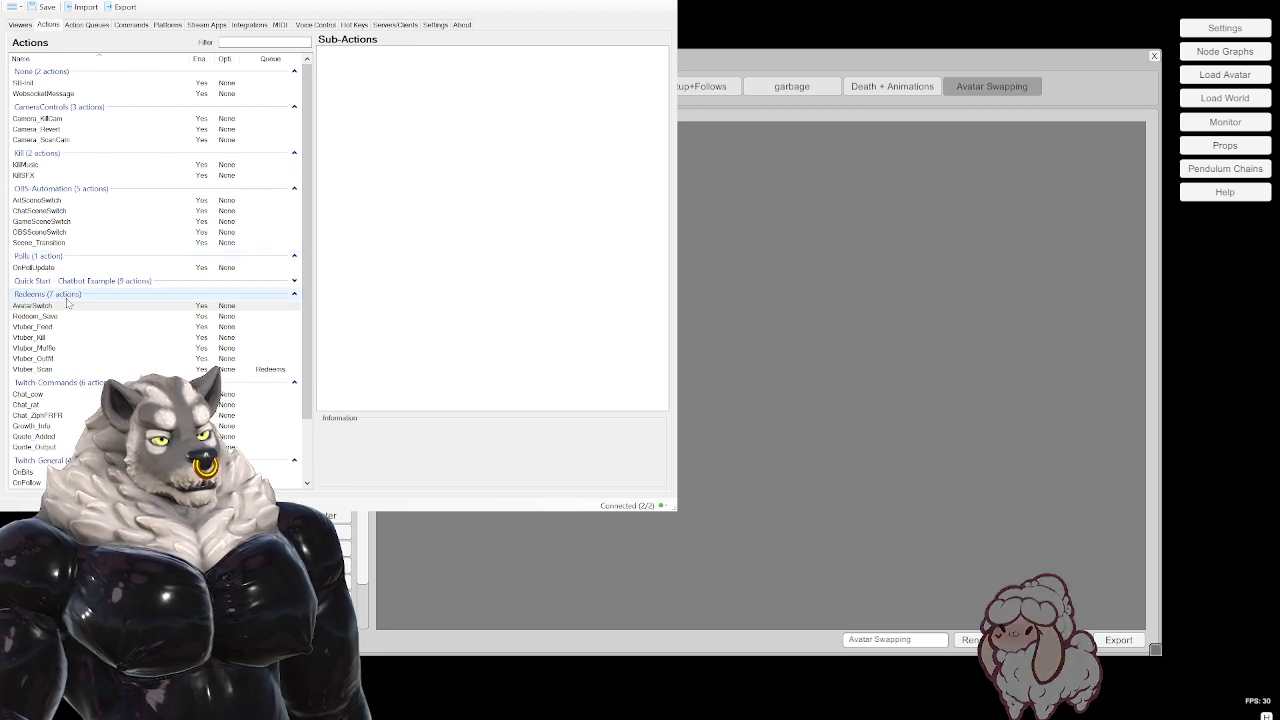
# - Assign the AvatarSwitch action to the Change Vtuber channel point reward on Twitch
pyautogui.click(87, 25)
pyautogui.click(127, 26)
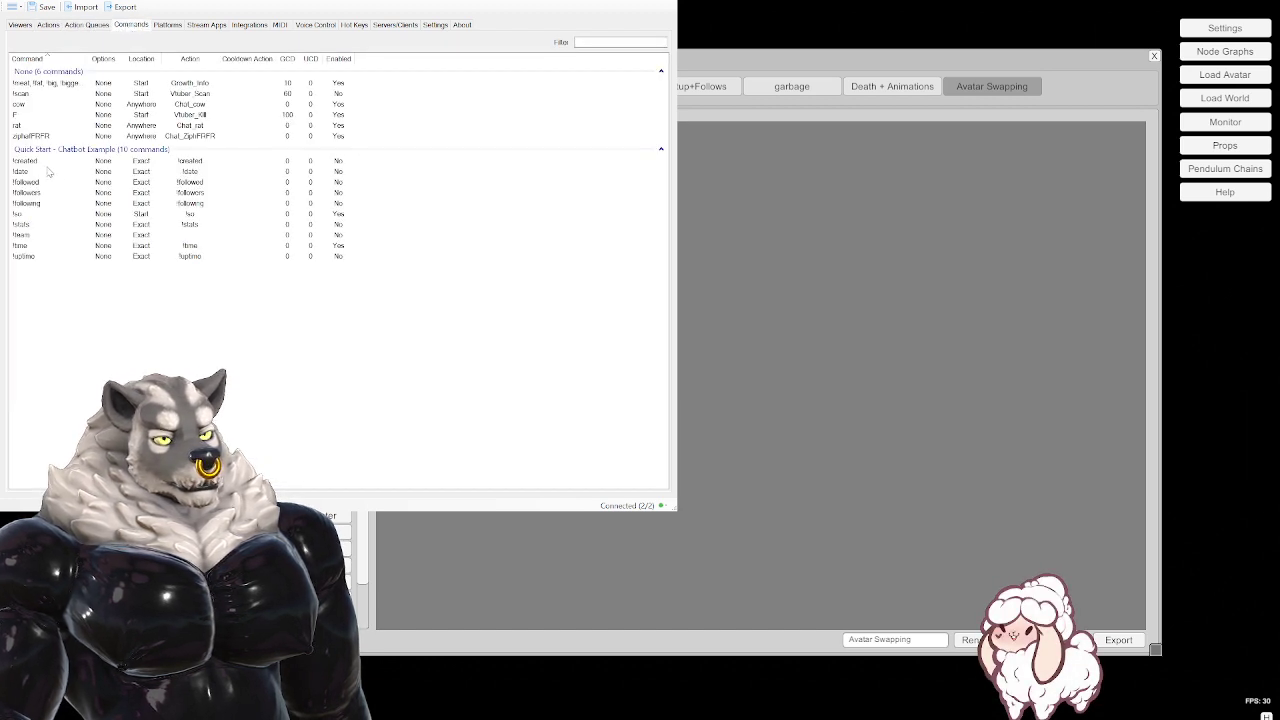
pyautogui.click(34, 137)
pyautogui.click(166, 25)
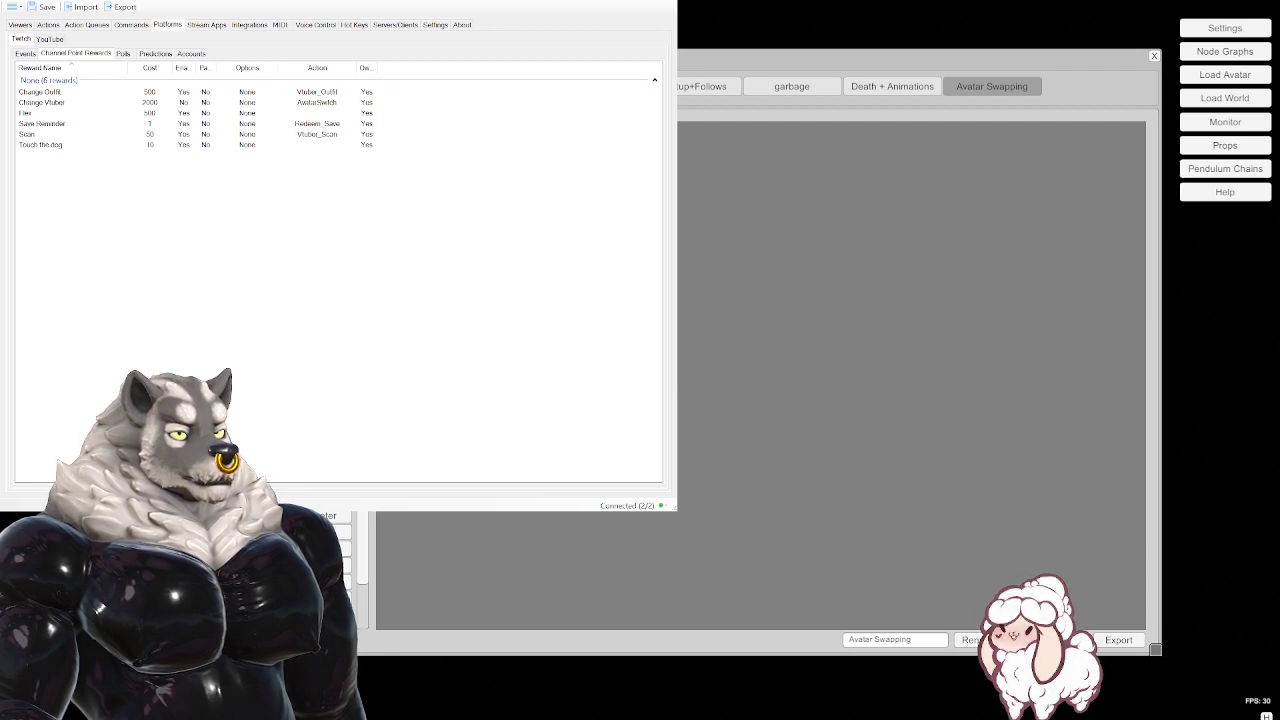
pyautogui.hotkey('ctrl', 'v')
pyautogui.moveTo(754, 358); pyautogui.dragTo(682, 376)
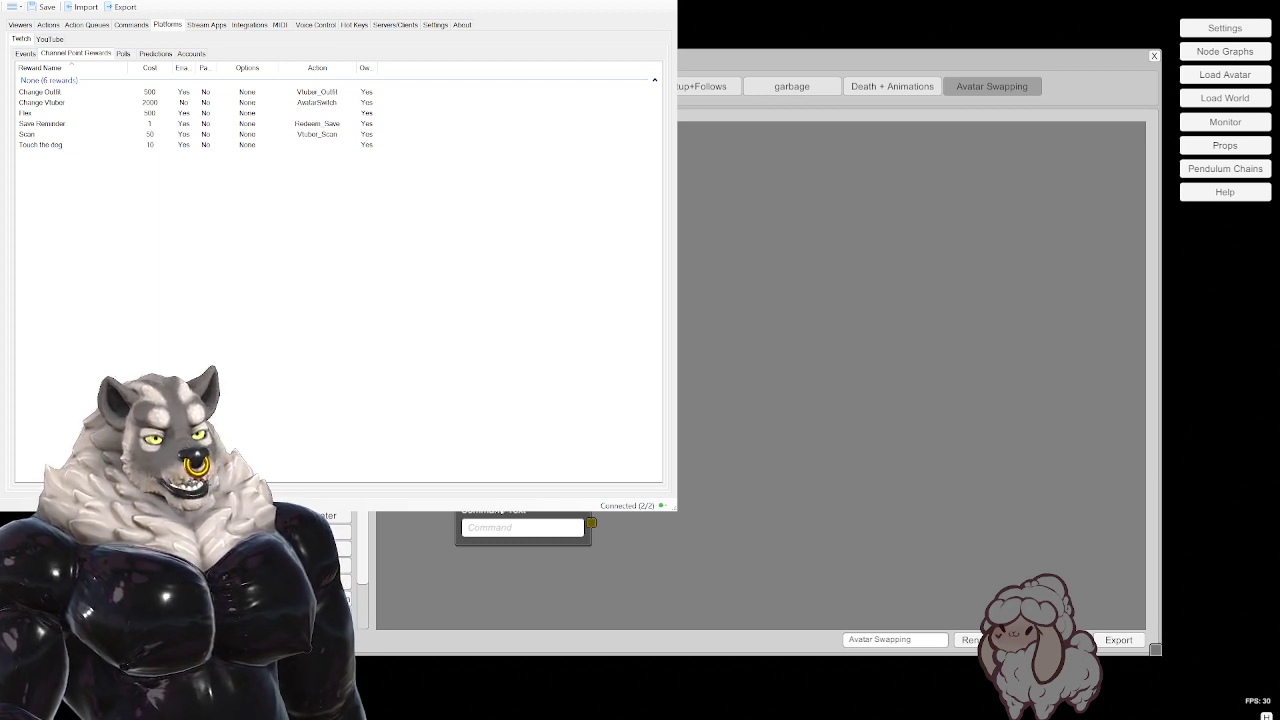
pyautogui.rightClick(514, 514)
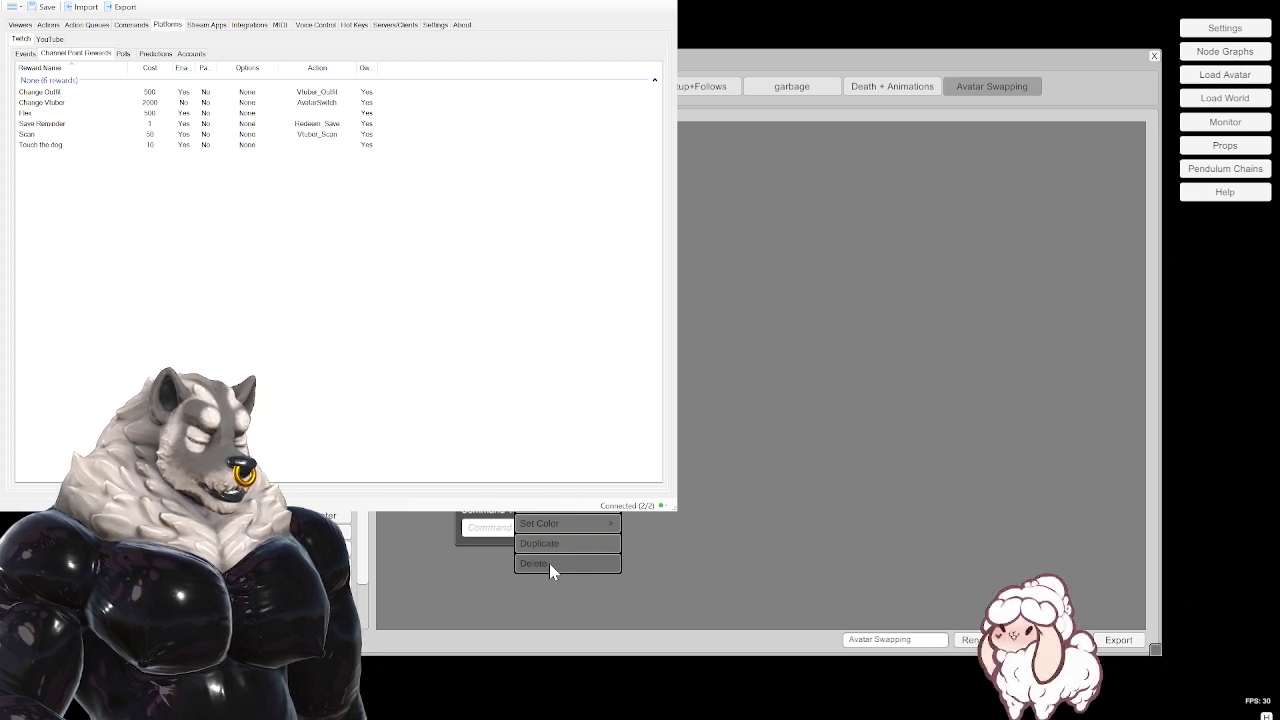
pyautogui.click(549, 563)
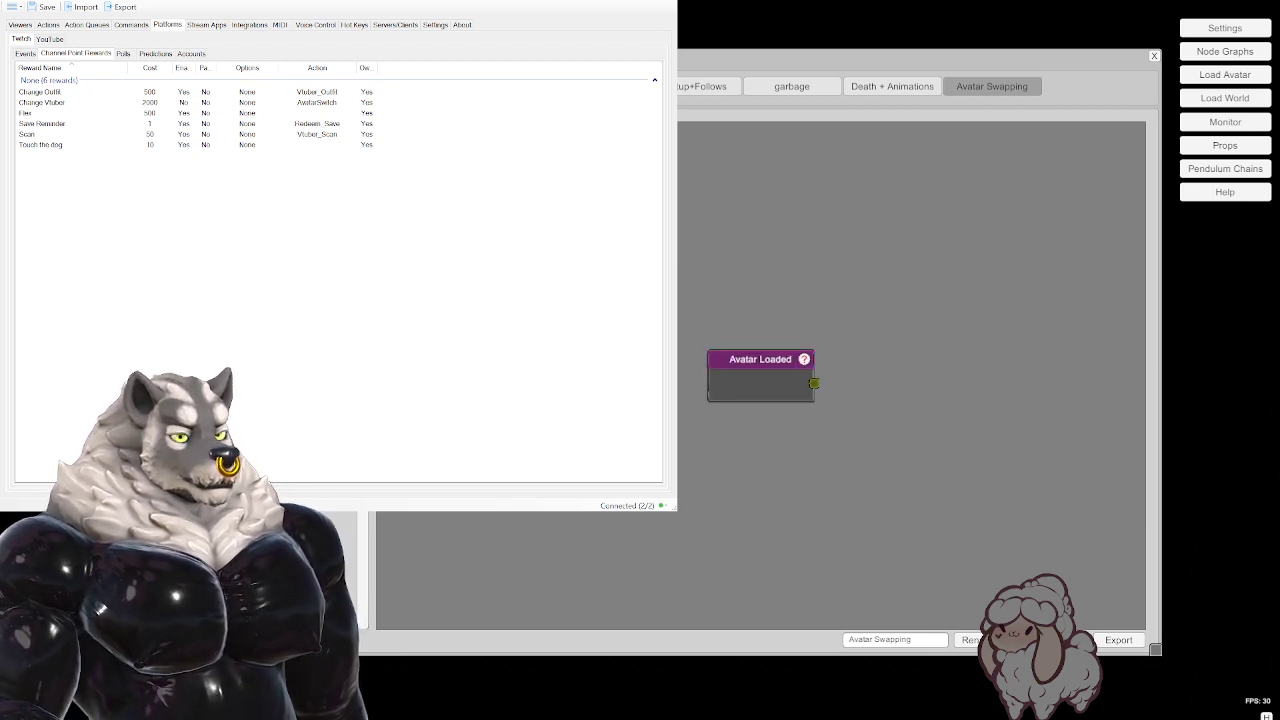
pyautogui.moveTo(757, 366); pyautogui.dragTo(679, 363)
pyautogui.rightClick(750, 370)
pyautogui.click(769, 438)
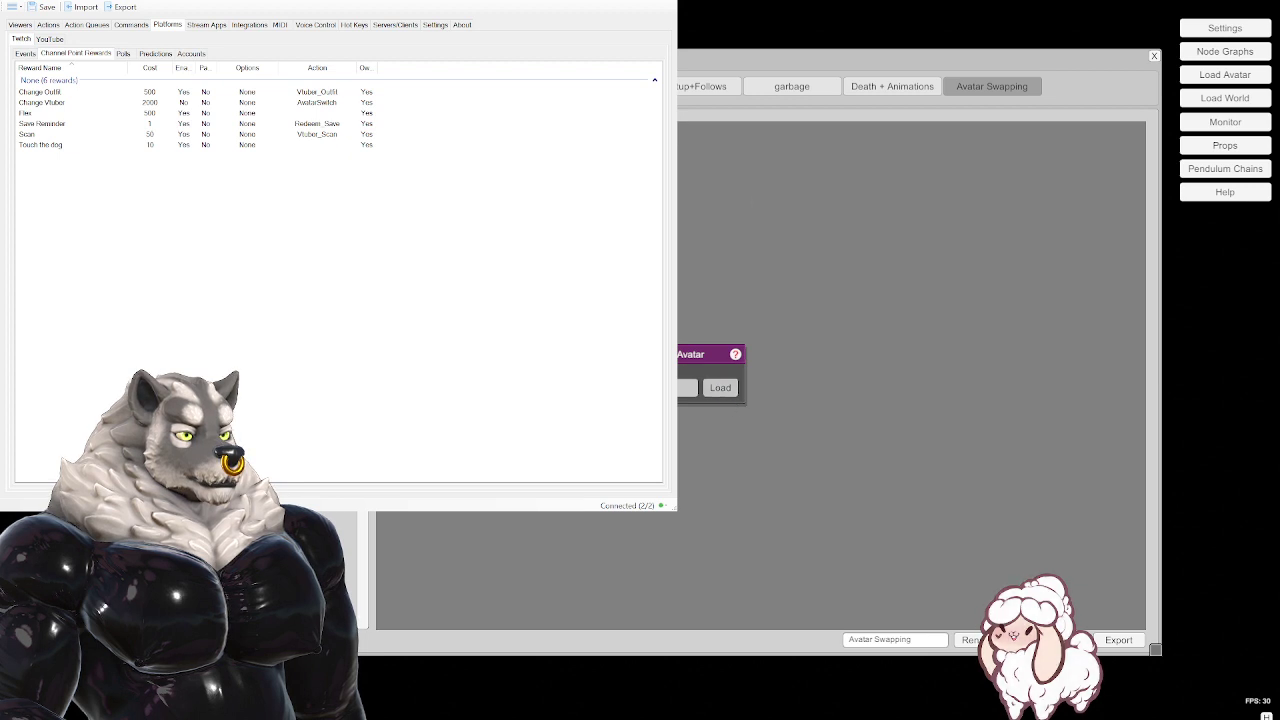
# - Add a connected Load Avatar node for RAT.vsfavatar to the Avatar Swapping graph and place a Timer node lower down
pyautogui.moveTo(686, 366); pyautogui.dragTo(801, 339)
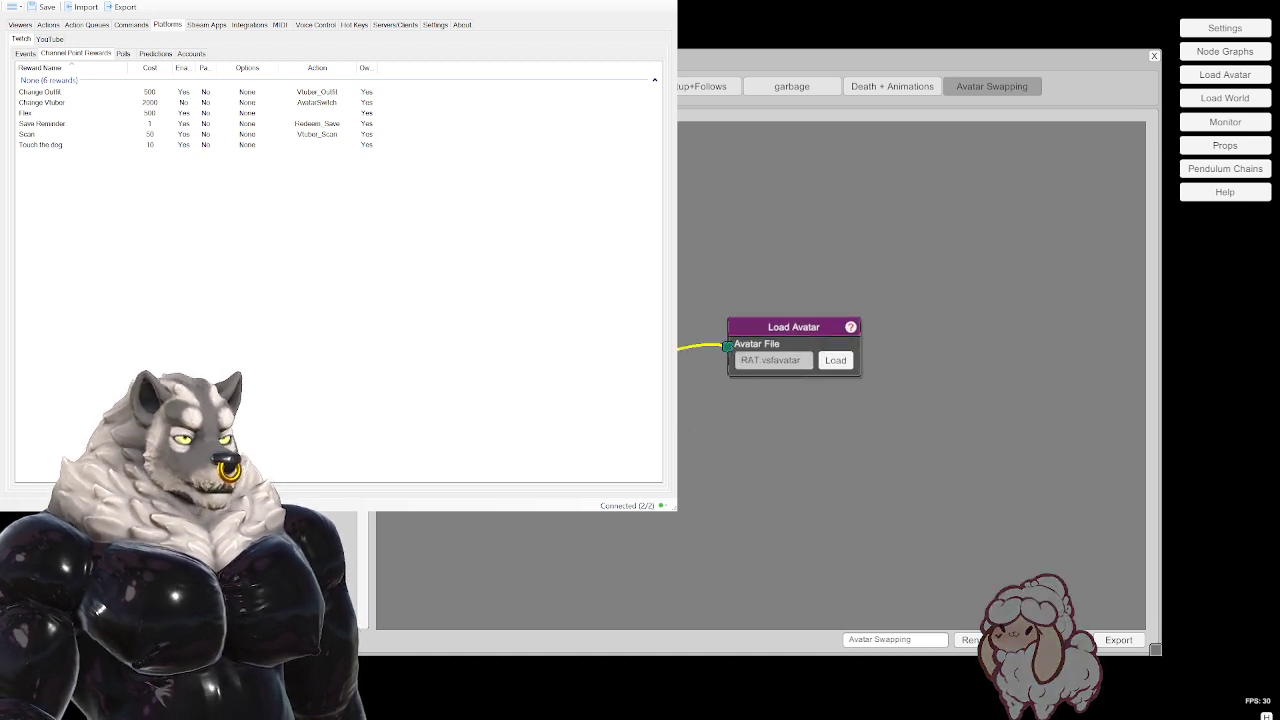
pyautogui.moveTo(690, 380); pyautogui.dragTo(772, 415)
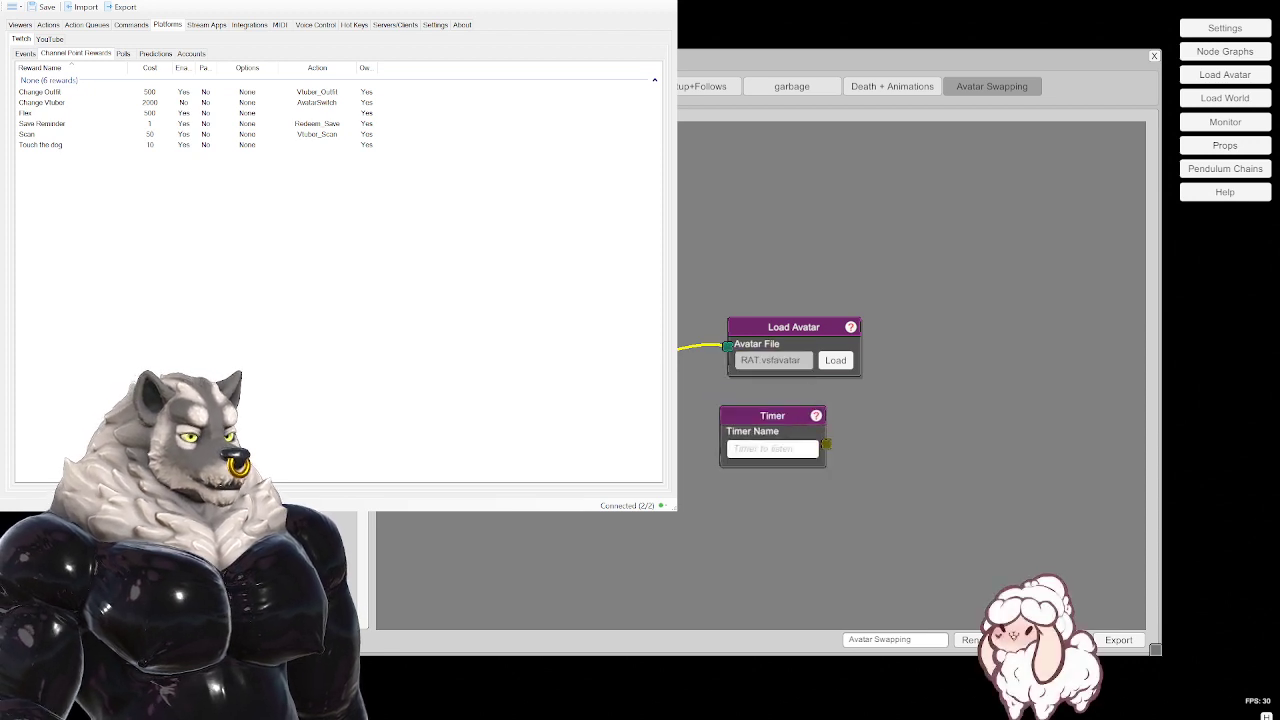
pyautogui.moveTo(730, 345); pyautogui.dragTo(533, 504)
# - Add a connected Start Timer node beneath the Load Avatar node and name its timer Avatar_reset
pyautogui.moveTo(814, 449); pyautogui.dragTo(764, 415)
pyautogui.moveTo(660, 415); pyautogui.dragTo(728, 435)
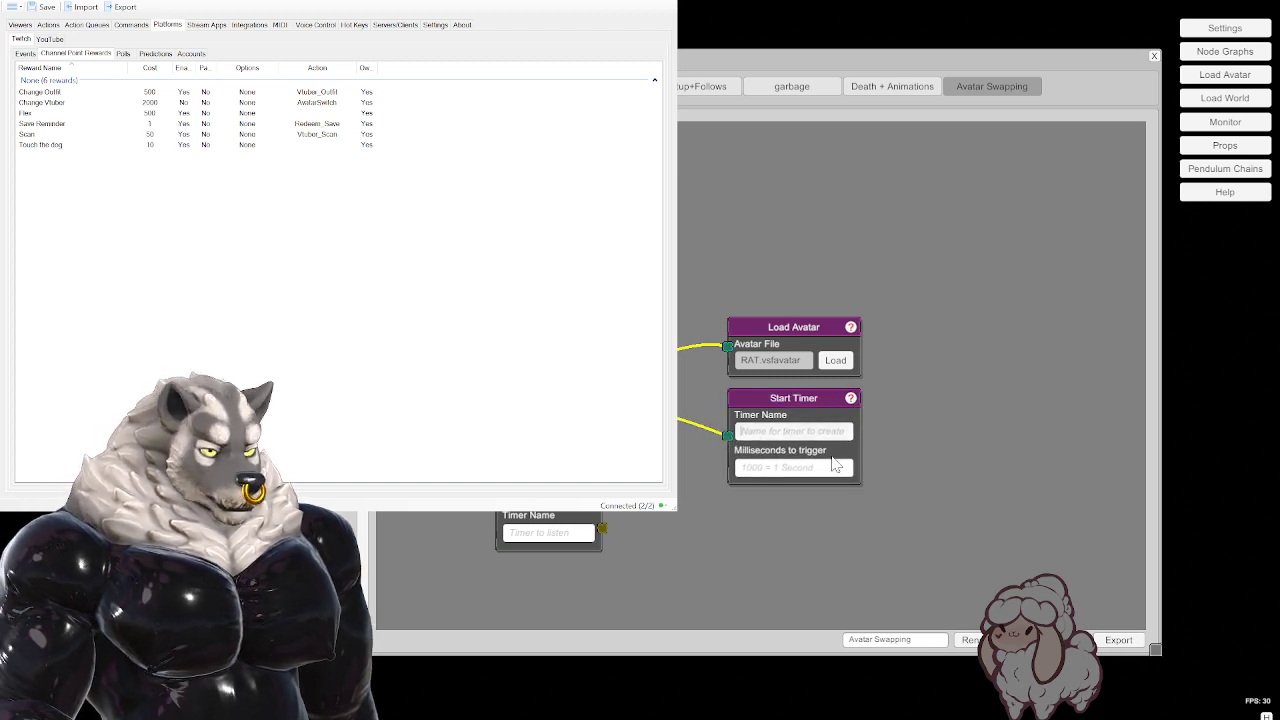
pyautogui.write('Avatar')
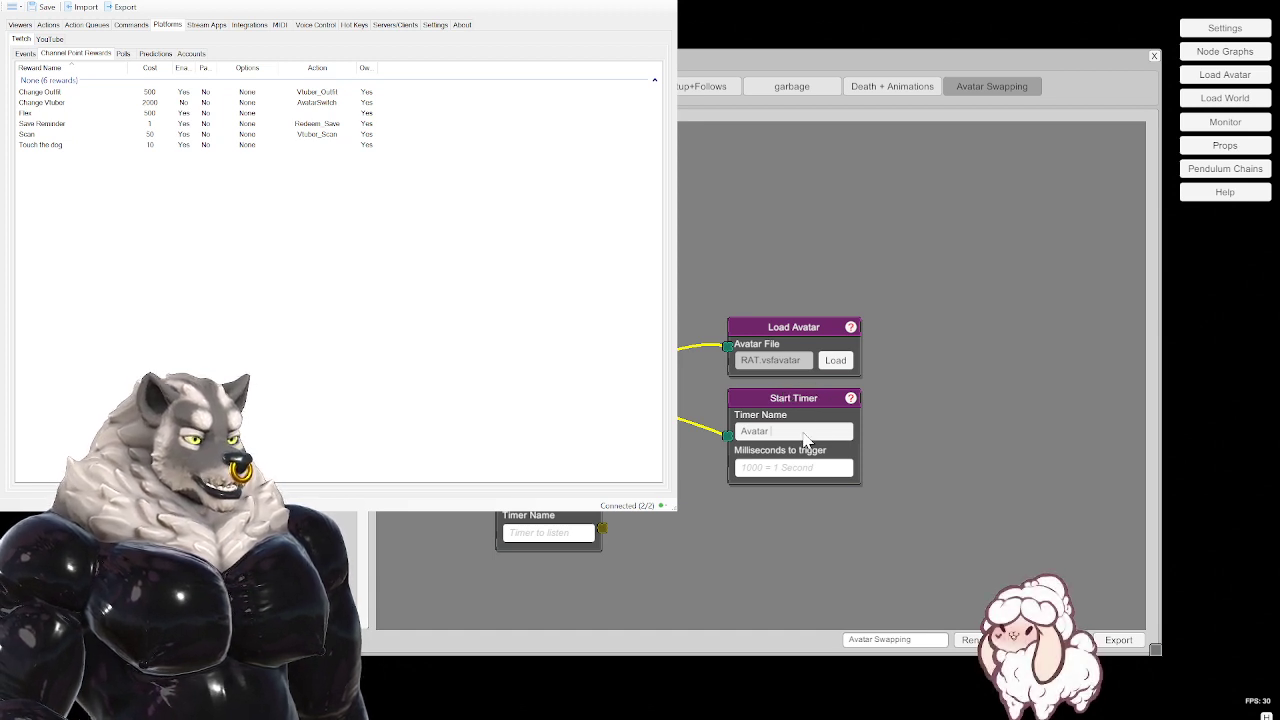
pyautogui.write('Return')
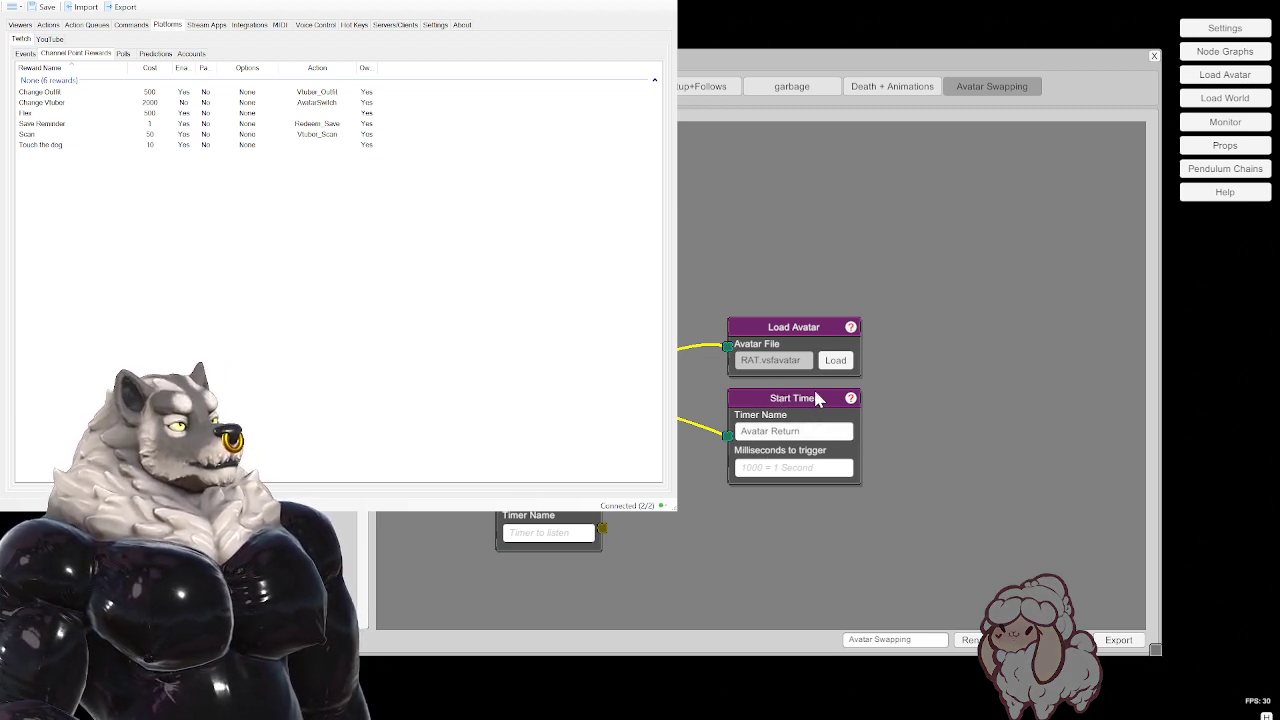
pyautogui.click(820, 431)
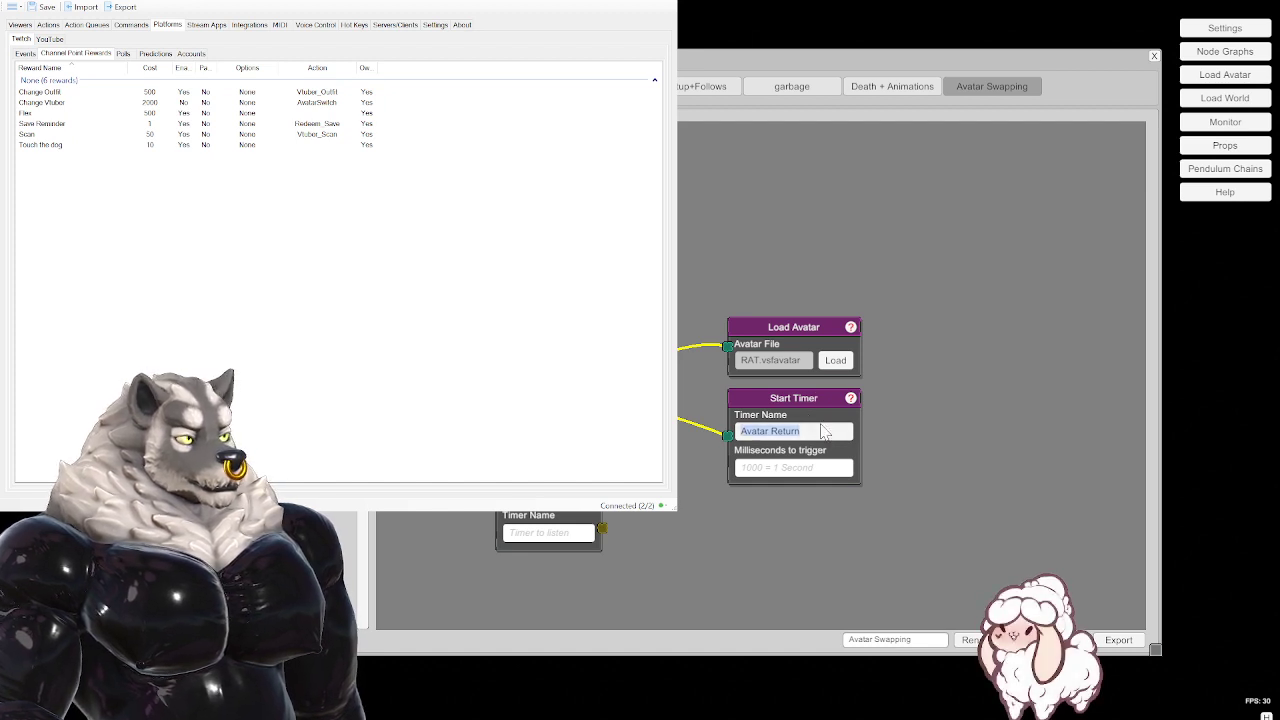
pyautogui.click(824, 431)
pyautogui.press('BackSpace')
pyautogui.press('BackSpace')
pyautogui.press('BackSpace')
pyautogui.press('BackSpace')
pyautogui.press('BackSpace')
pyautogui.press('BackSpace')
pyautogui.press('BackSpace')
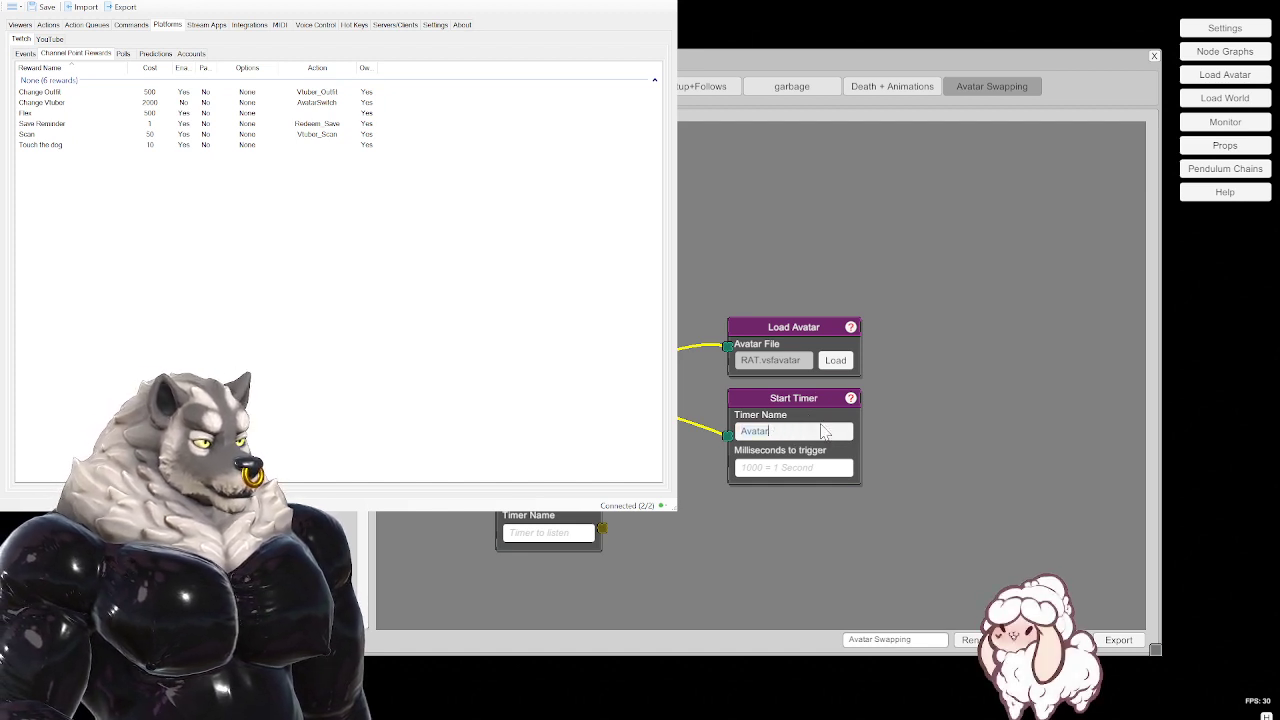
pyautogui.write('_reset')
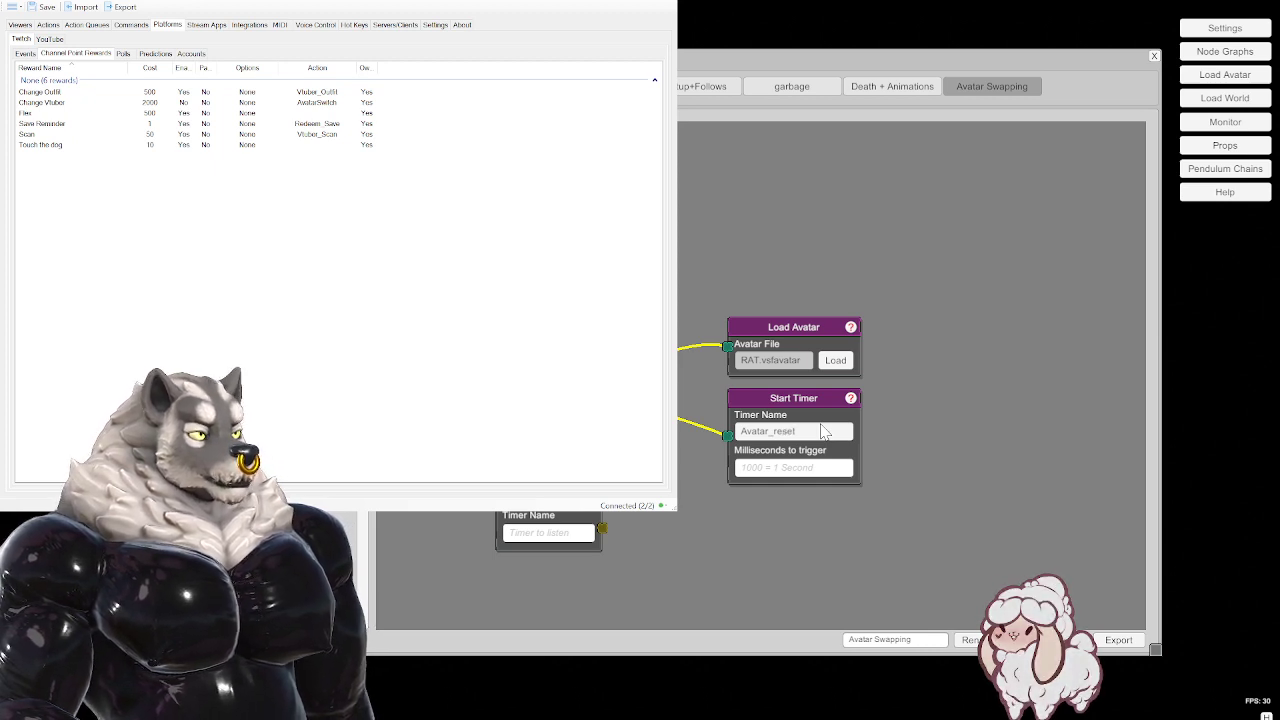
# - Set the Start Timer node to trigger after 300000 milliseconds
pyautogui.click(768, 471)
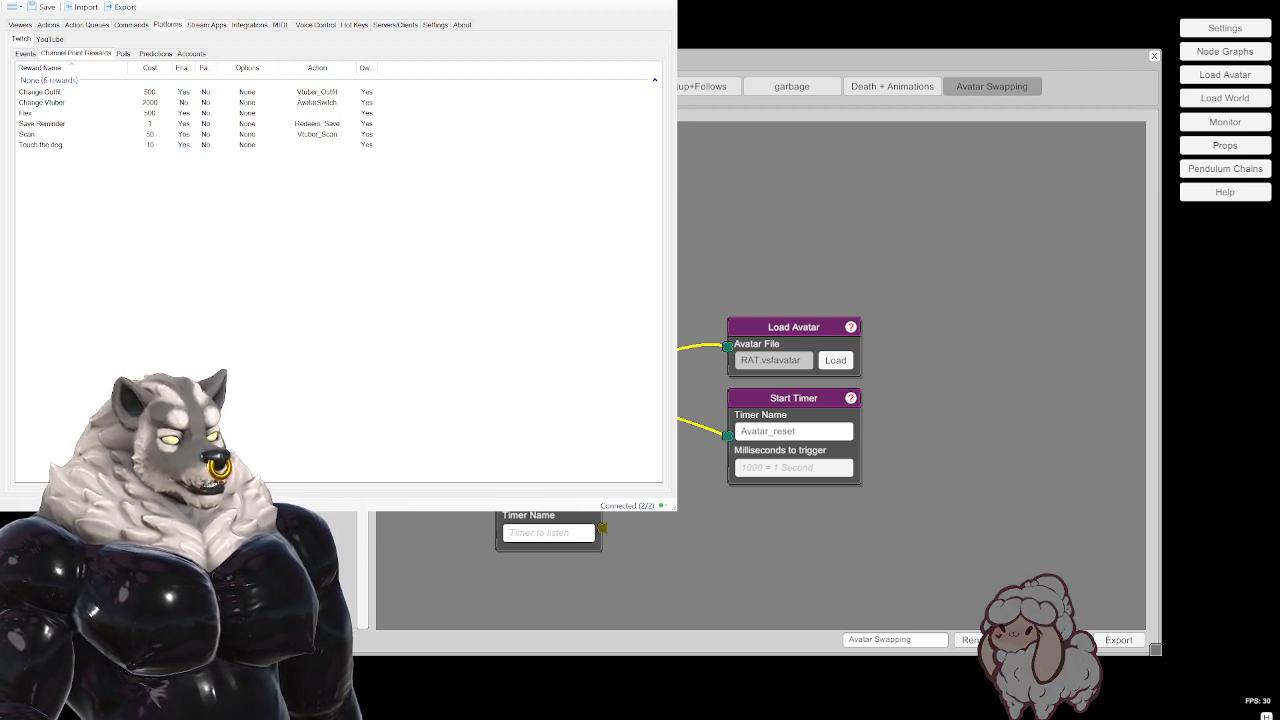
pyautogui.write('300')
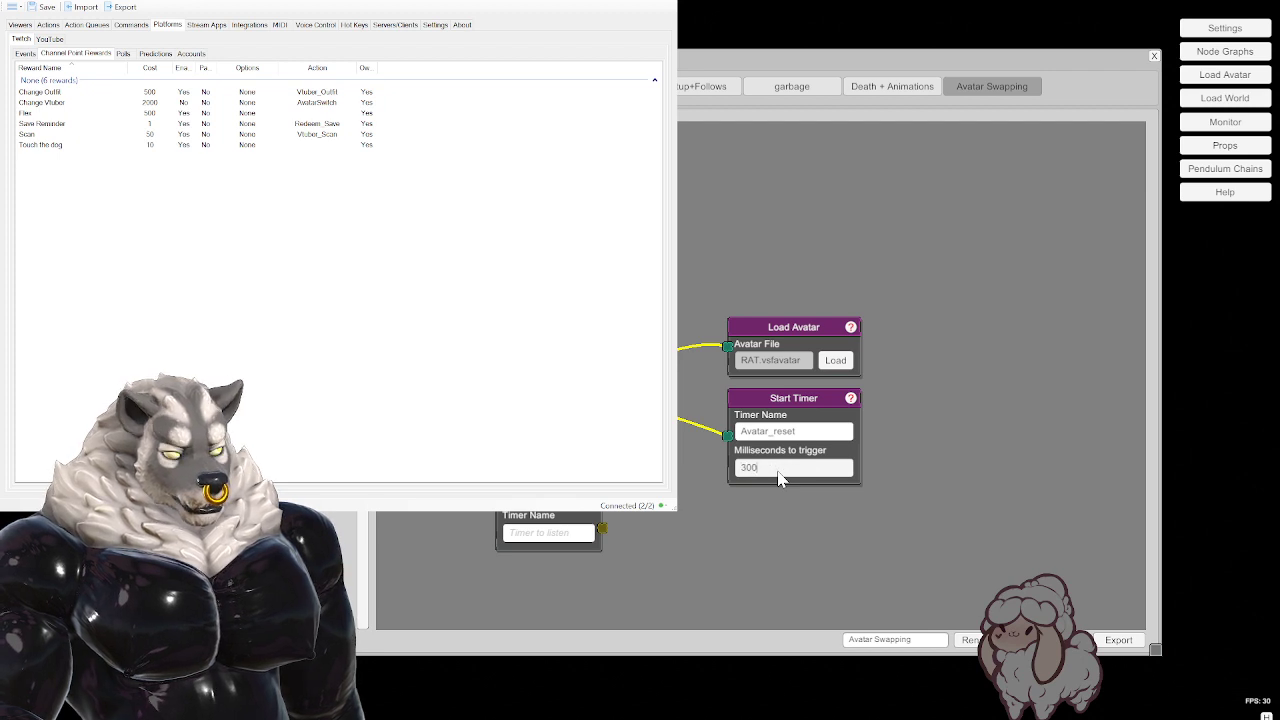
pyautogui.write('000')
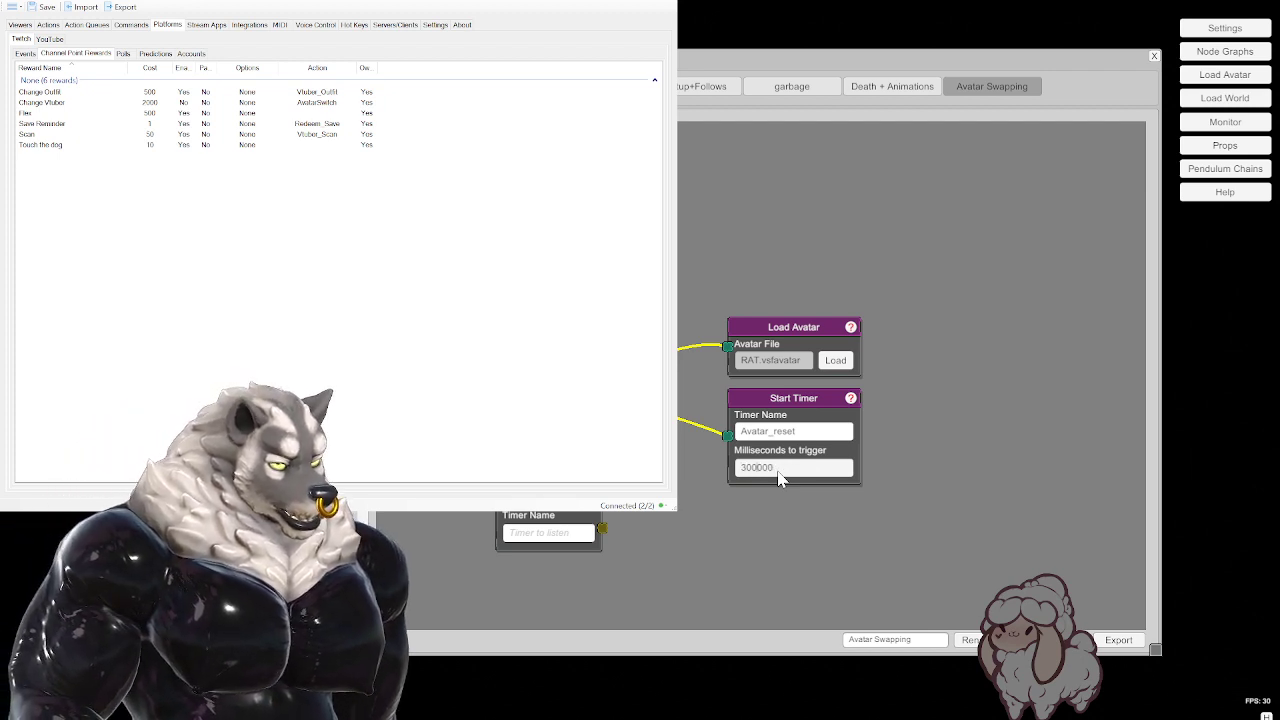
pyautogui.click(714, 462)
# - Make the Timer node listen for Avatar_reset and move it further to the left in the graph
pyautogui.click(521, 540)
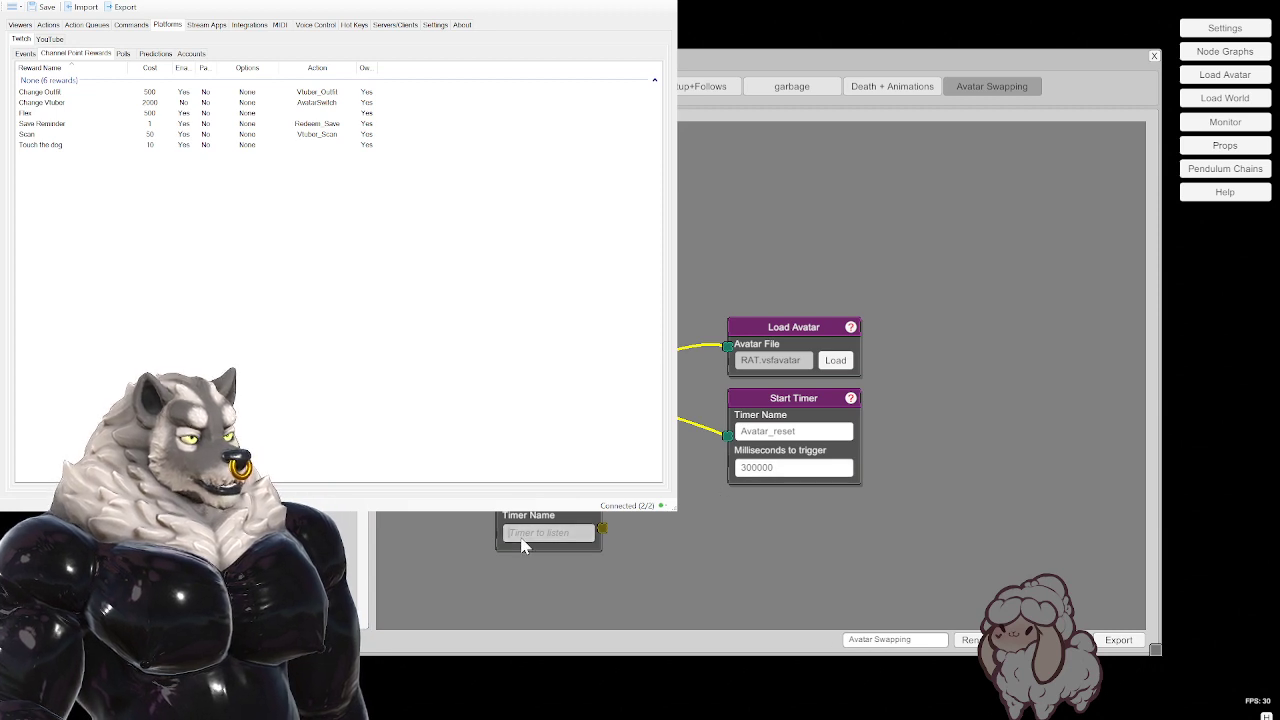
pyautogui.write('Avatar')
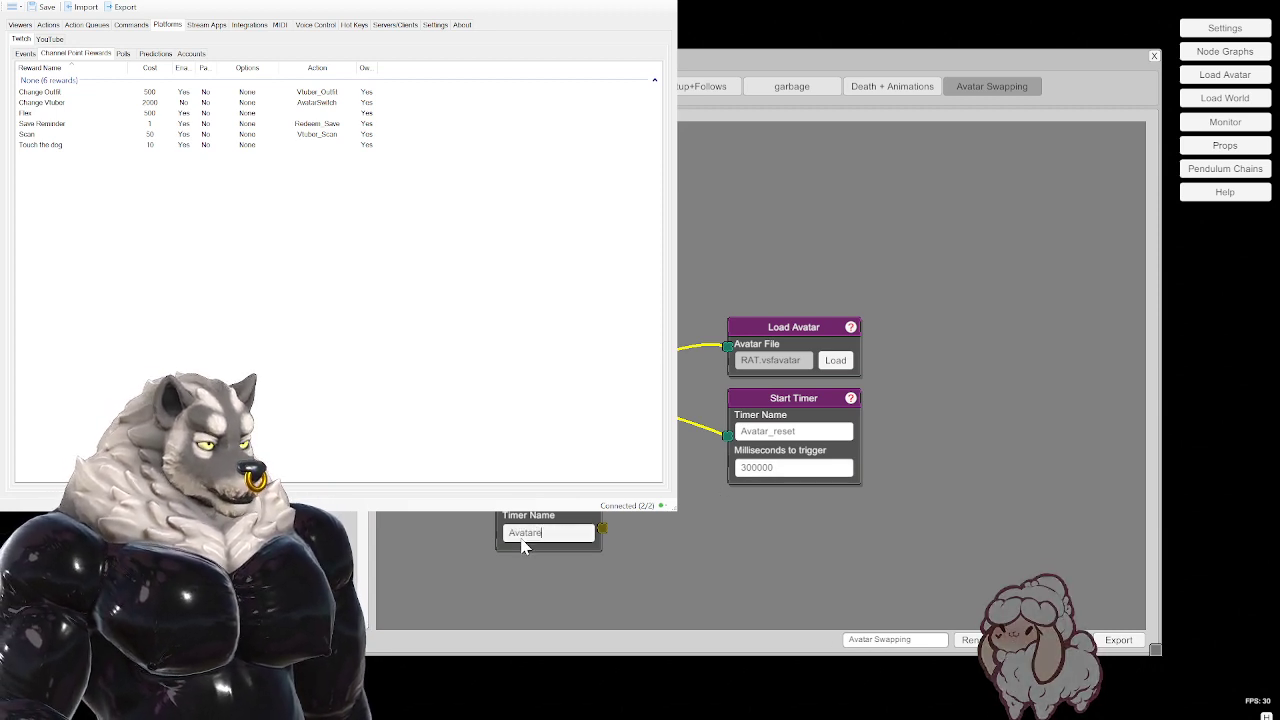
pyautogui.write('_reset')
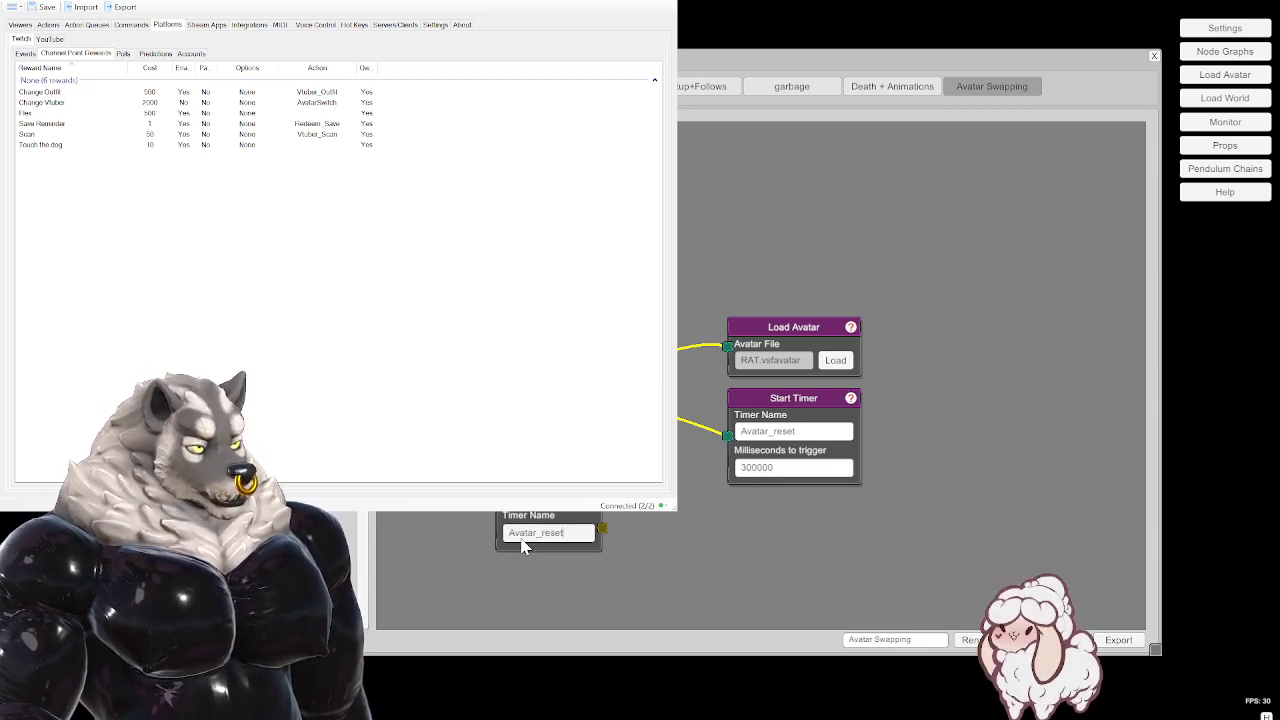
pyautogui.moveTo(520, 514); pyautogui.dragTo(418, 530)
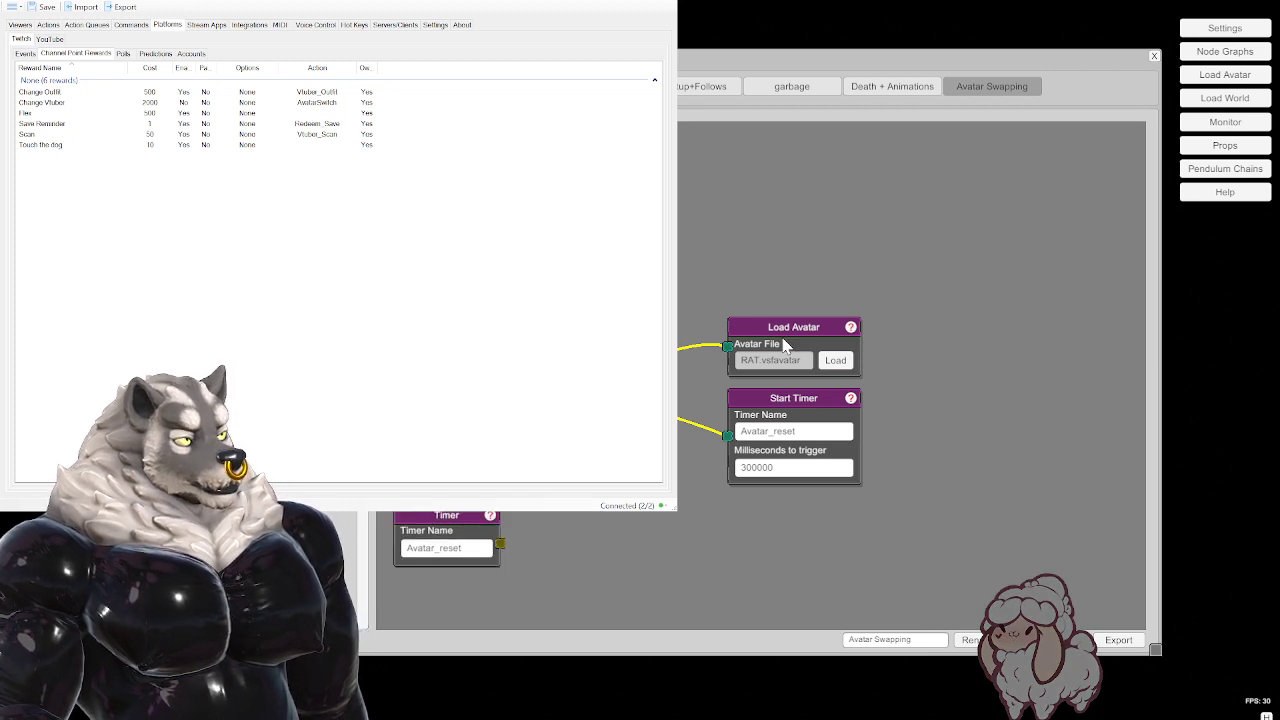
# - Duplicate the Load Avatar node, place the copy beside the Timer node and load wolke.vsfavatar in it
pyautogui.rightClick(784, 341)
pyautogui.click(817, 368)
pyautogui.moveTo(780, 360); pyautogui.dragTo(704, 412)
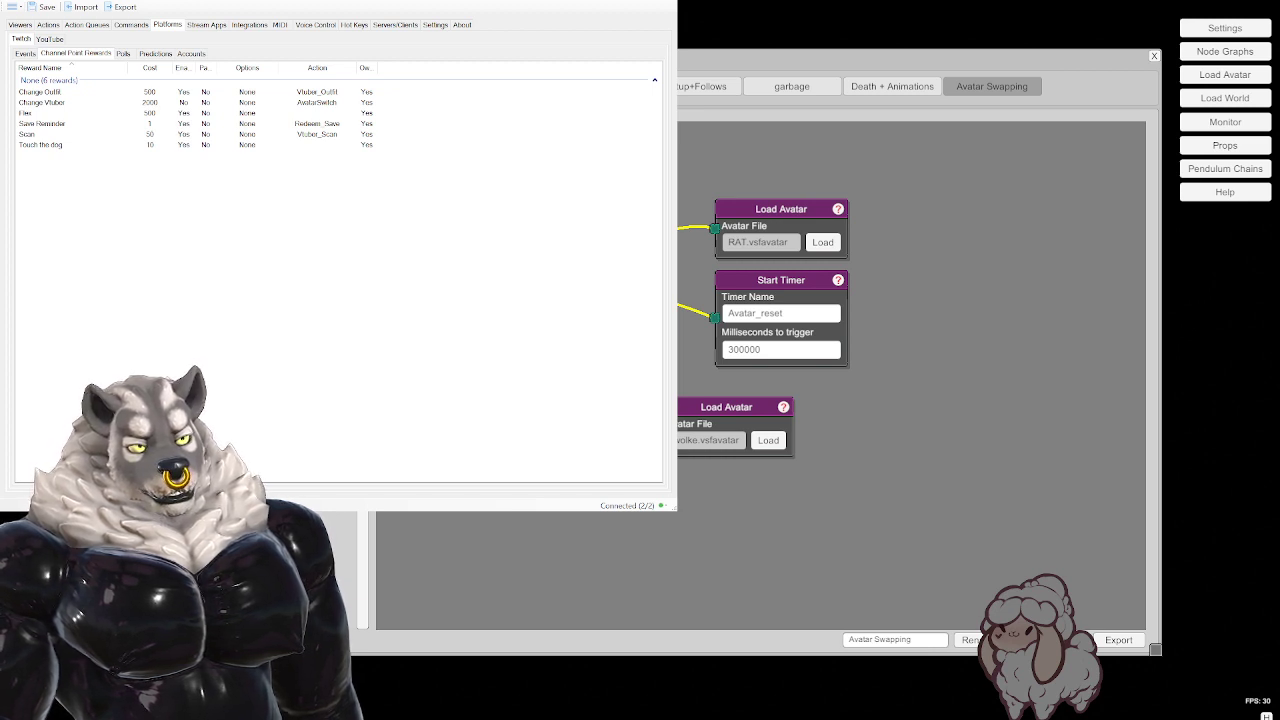
# - Enable the Change Vtuber channel point reward
pyautogui.click(65, 95)
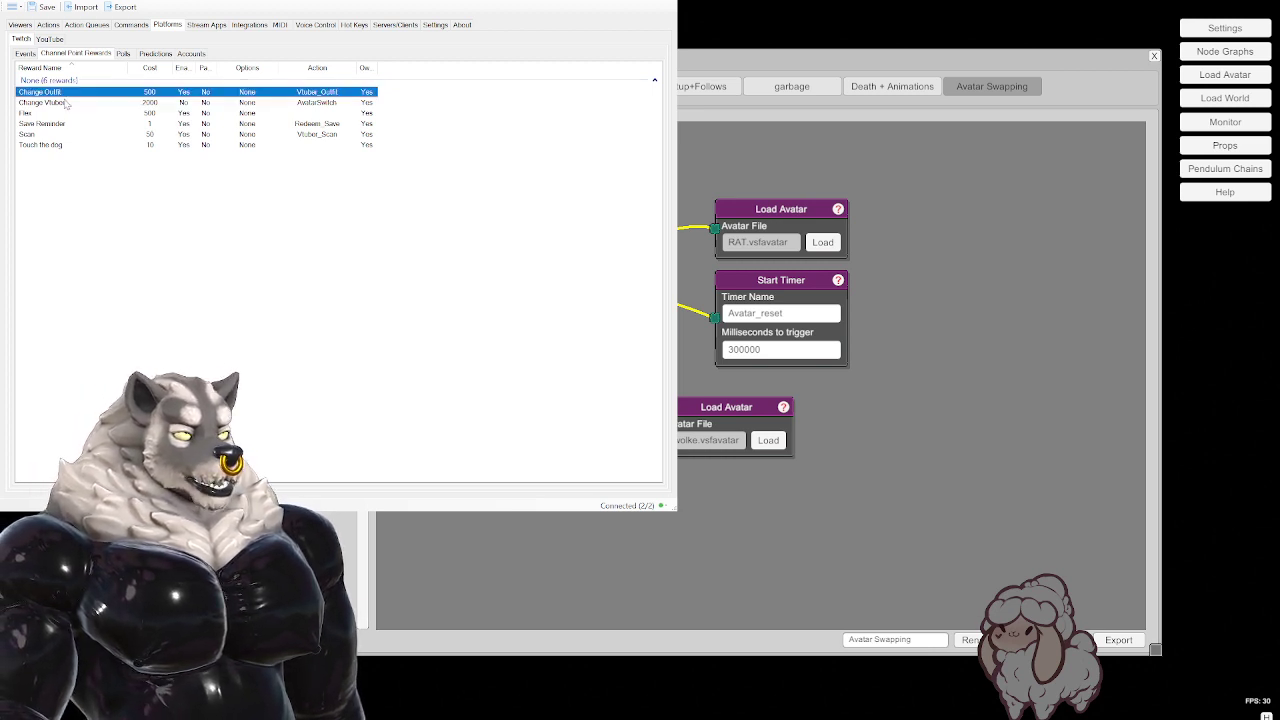
pyautogui.click(50, 103)
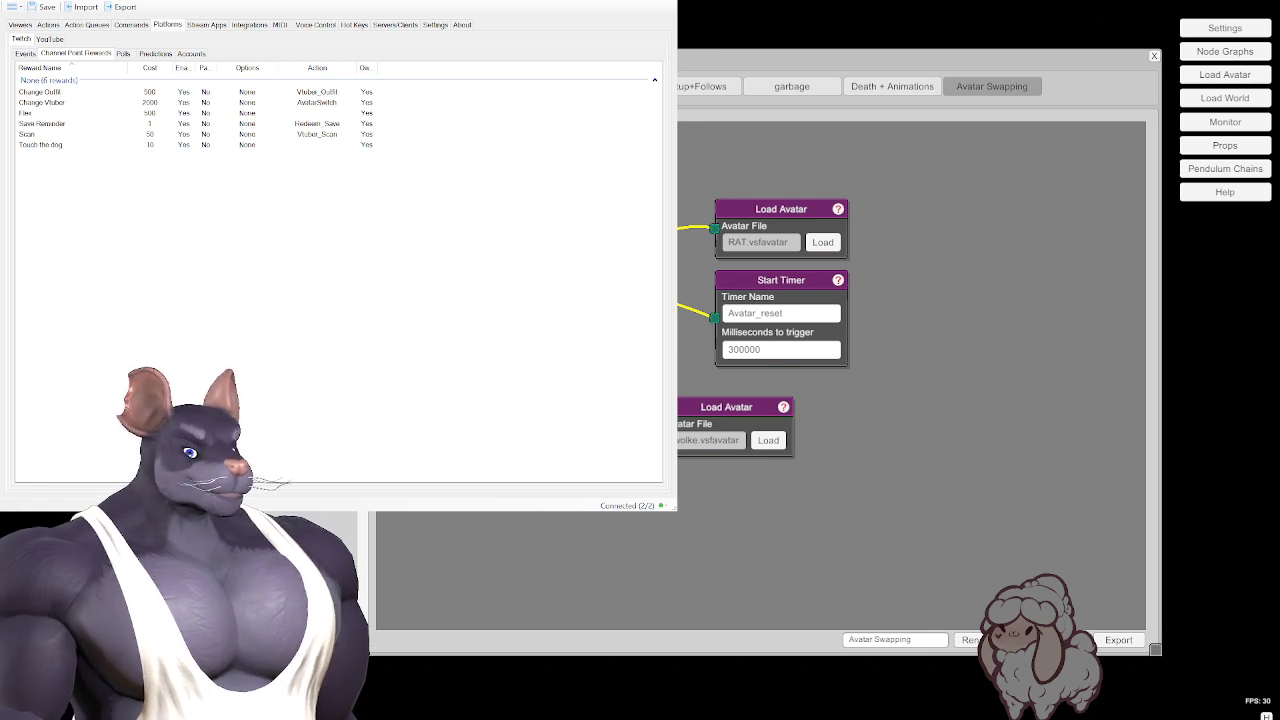
# - Examine the animation and flex timer nodes in the Death + Animations graph, and check the list of present viewers
pyautogui.click(892, 87)
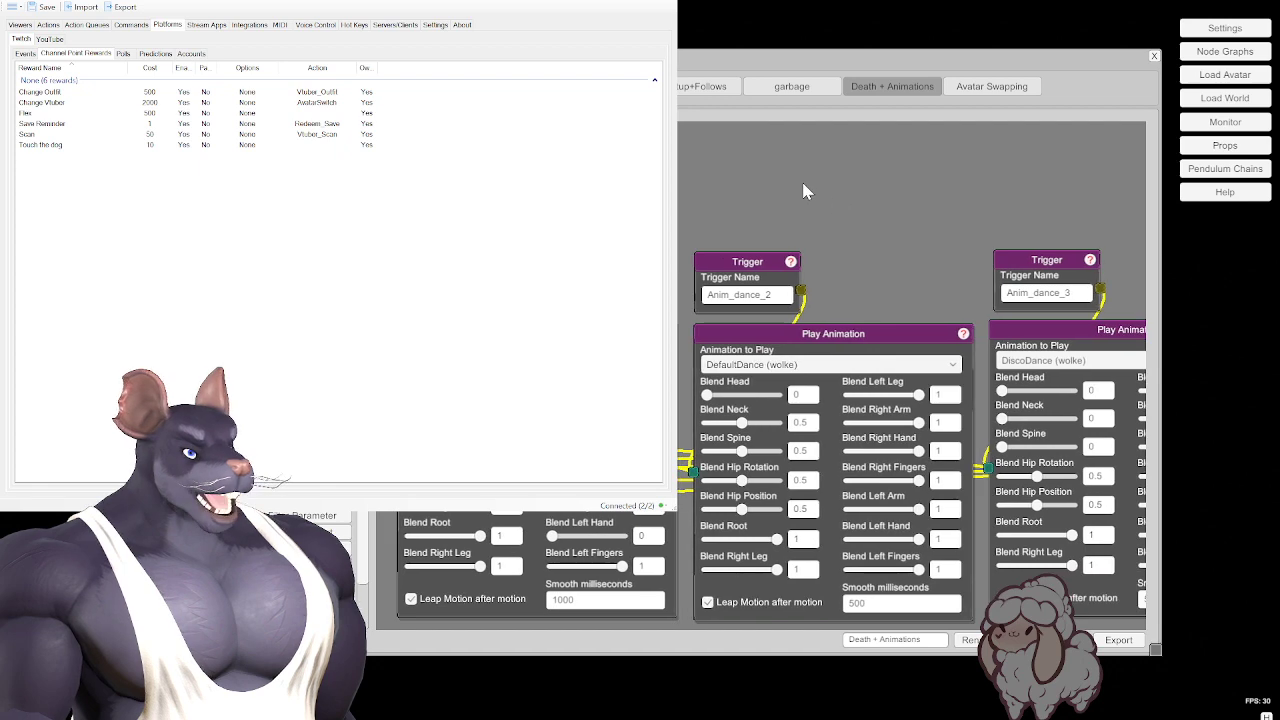
pyautogui.scroll(-5, 806, 191)
pyautogui.scroll(-5, 800, 297)
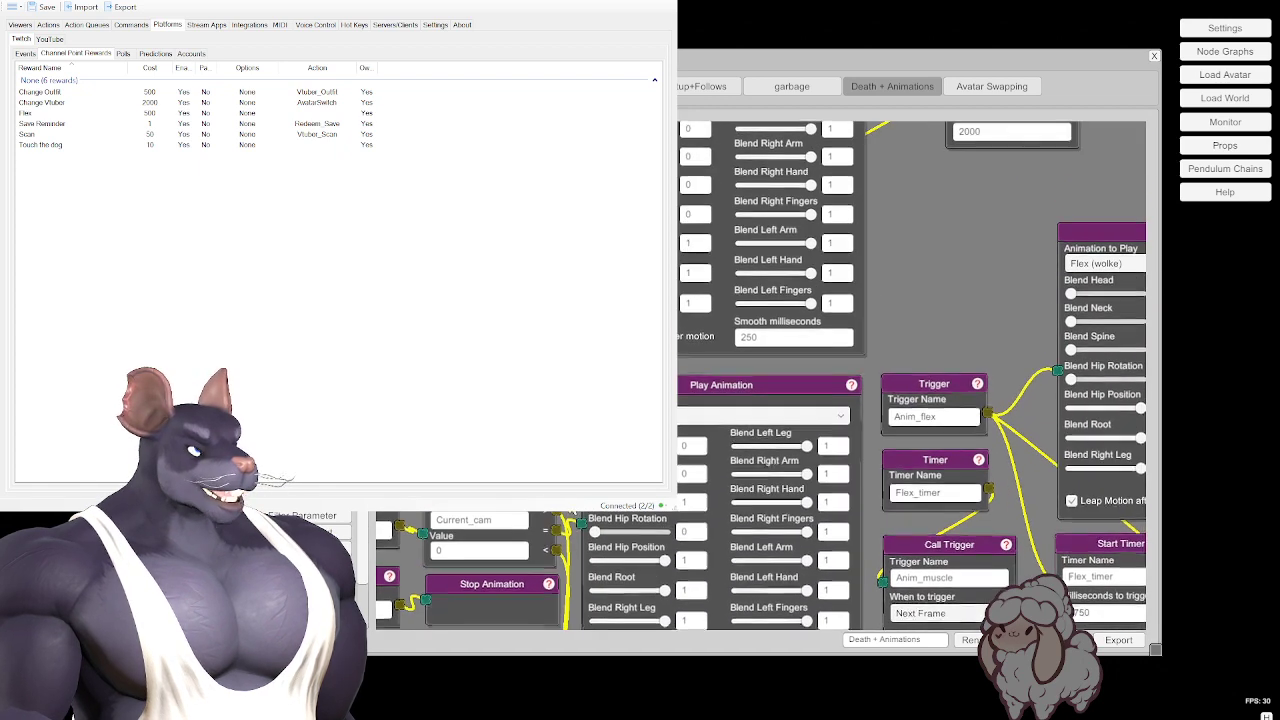
pyautogui.rightClick(786, 390)
pyautogui.click(812, 400)
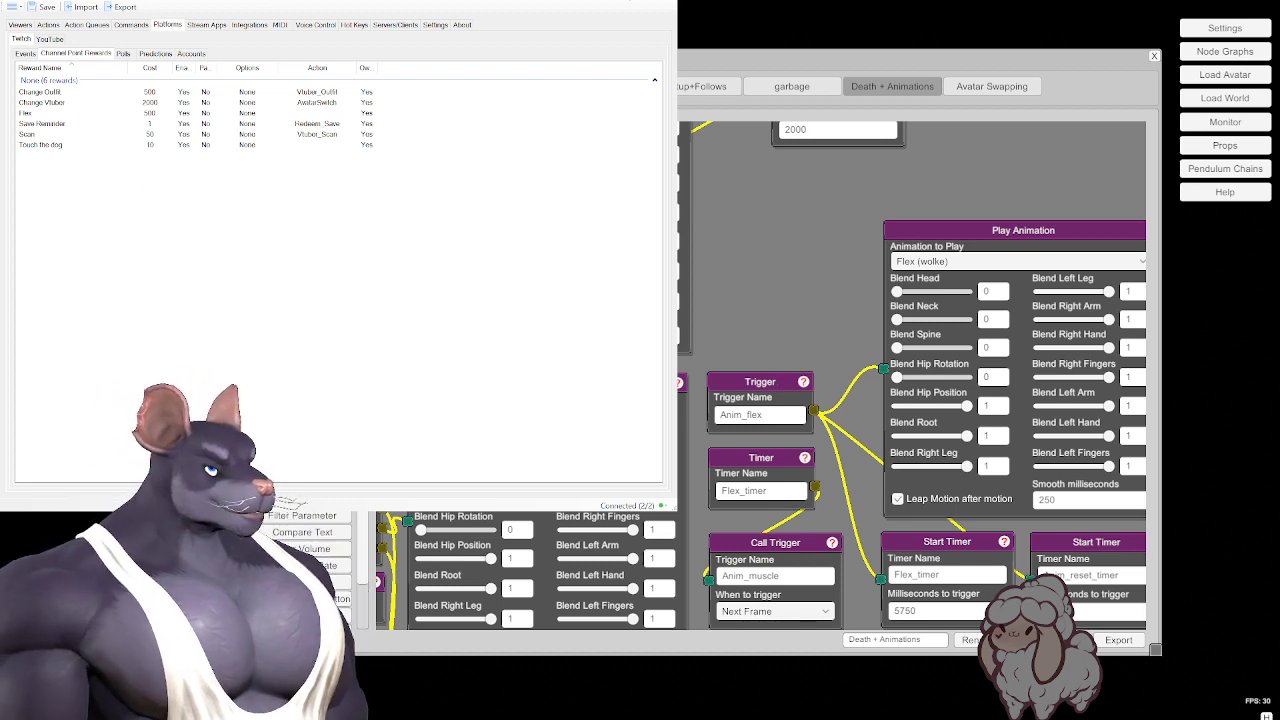
pyautogui.click(20, 24)
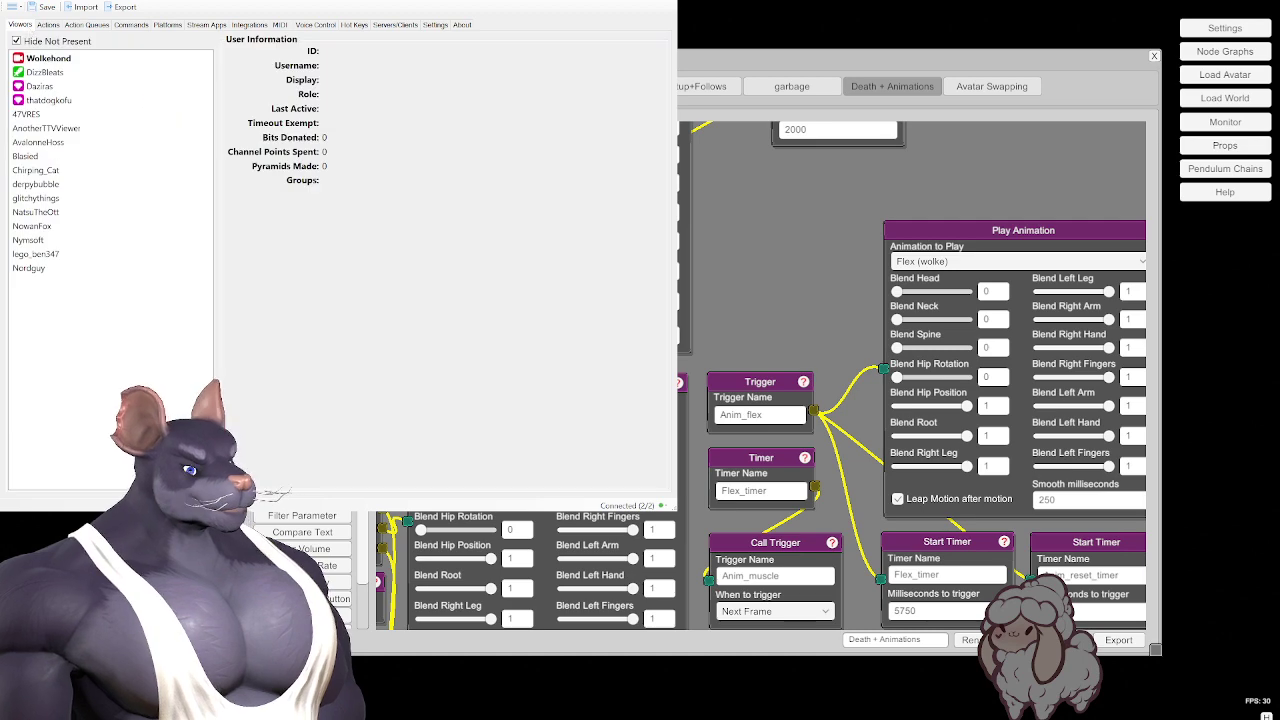
pyautogui.hotkey('alt', 'Tab')
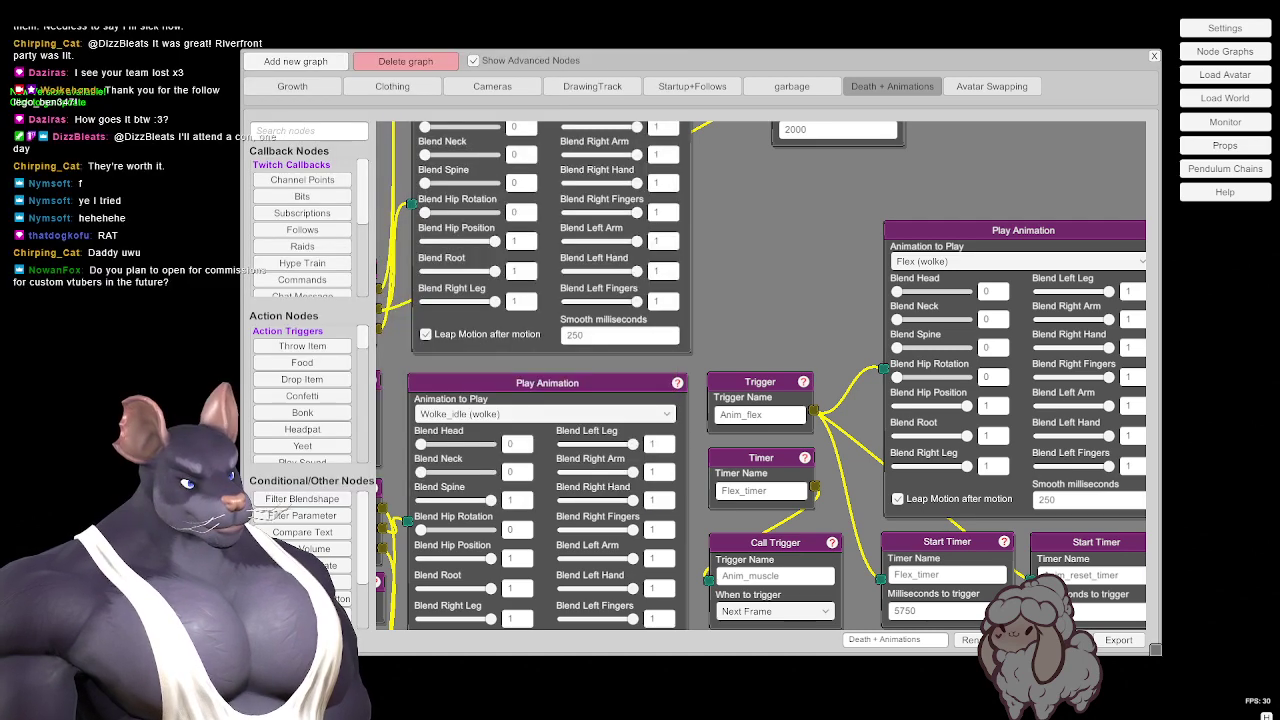